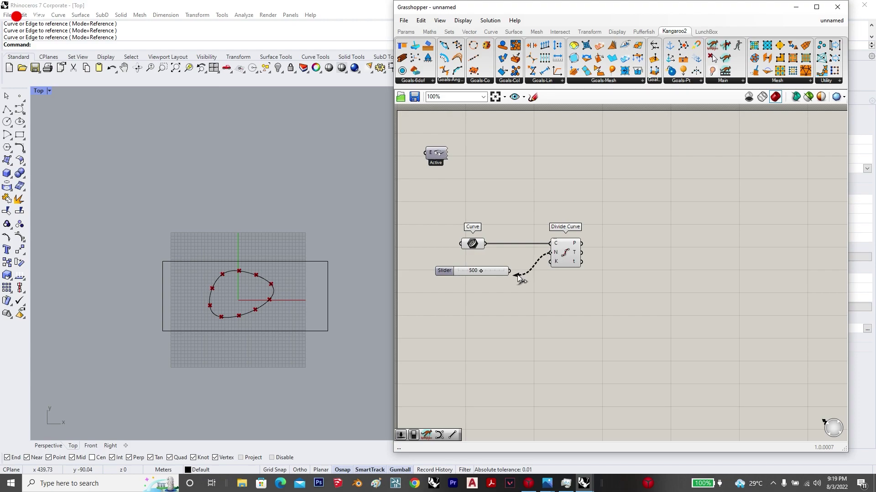
Step: Connect the 500 slider to Divide Curve's count input and add a Line component whose start points are the division points
drag(517, 275, 511, 275)
drag(450, 273, 436, 263)
double_click(651, 250)
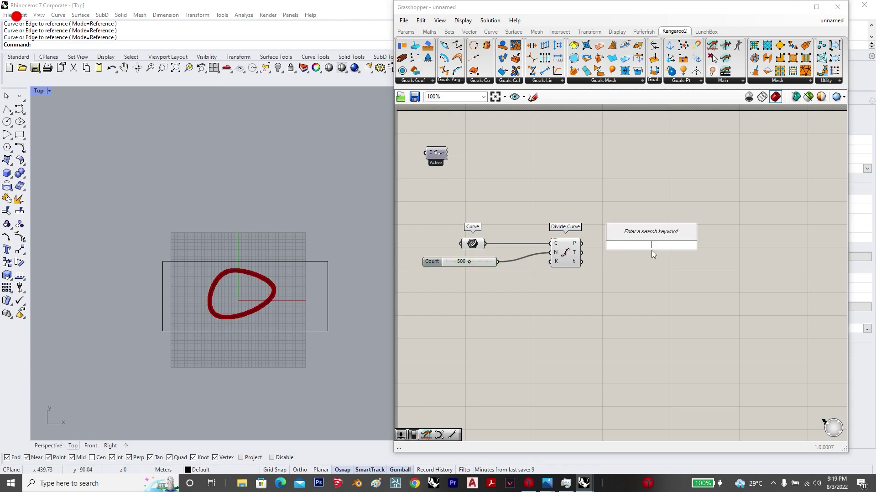
text(line)
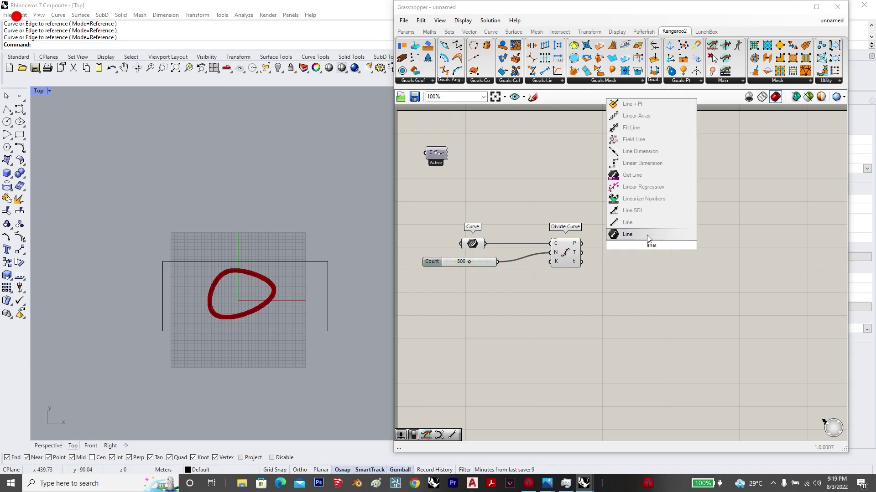
key(Return)
drag(581, 244, 698, 252)
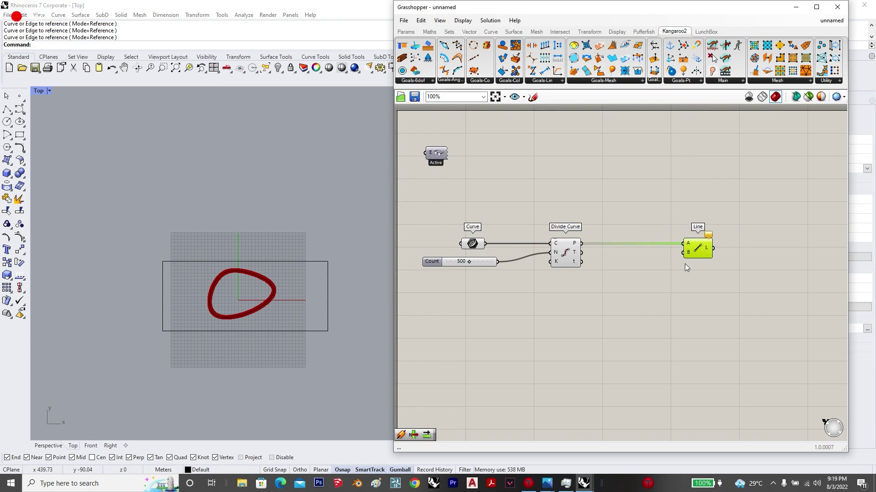
Step: Add a Shift List component, feed it the division points, and connect its output to the Line's end-point input
double_click(605, 294)
text(shift list)
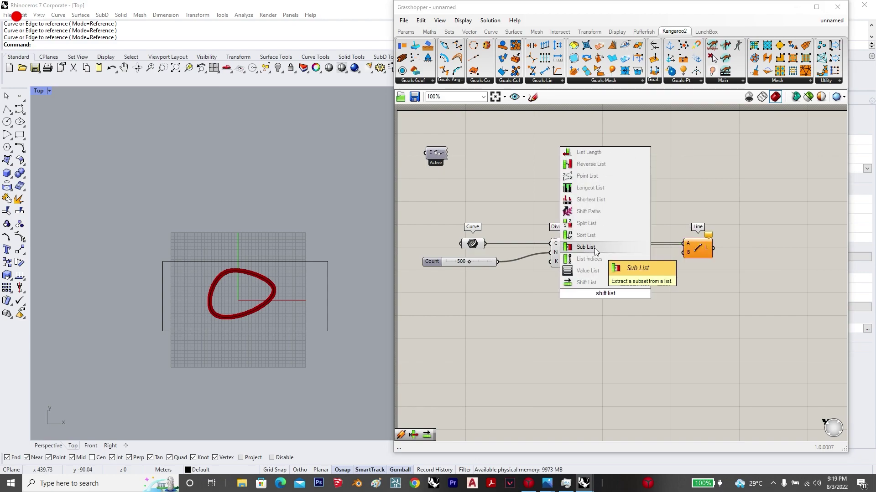
click(591, 281)
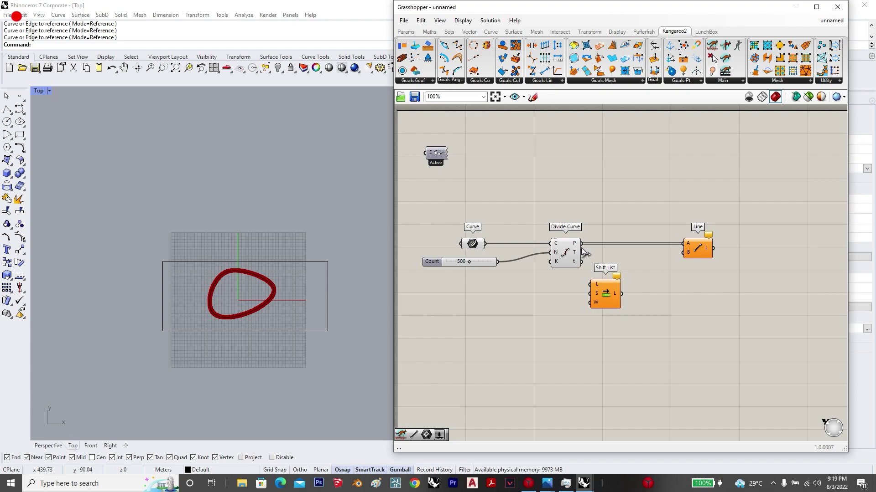
drag(581, 244, 605, 290)
drag(678, 264, 684, 253)
drag(620, 278, 650, 265)
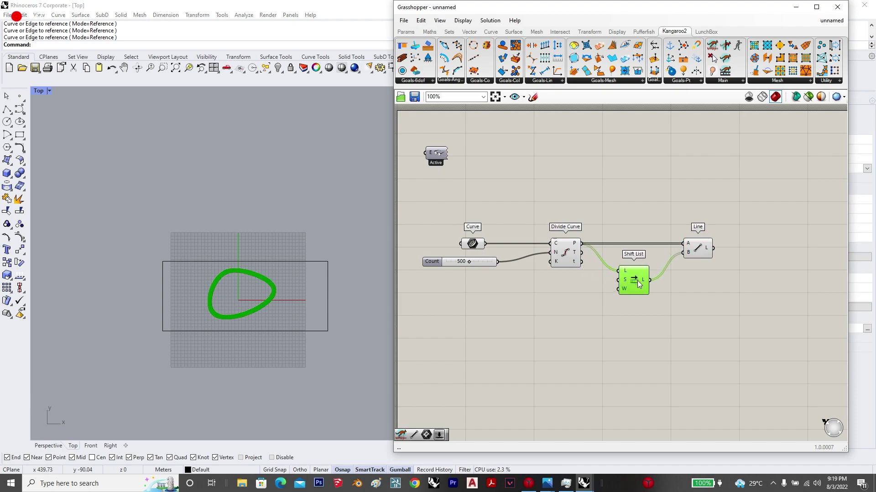
click(583, 226)
Step: Add a Rectangle parameter above Divide Curve and set it by tracing the existing rectangle's opposite corners in the Top viewport
double_click(557, 206)
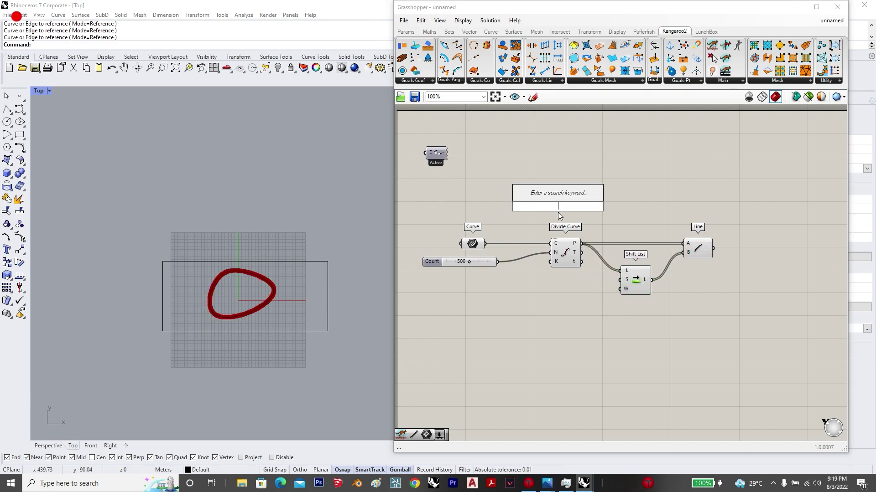
text(rectangle)
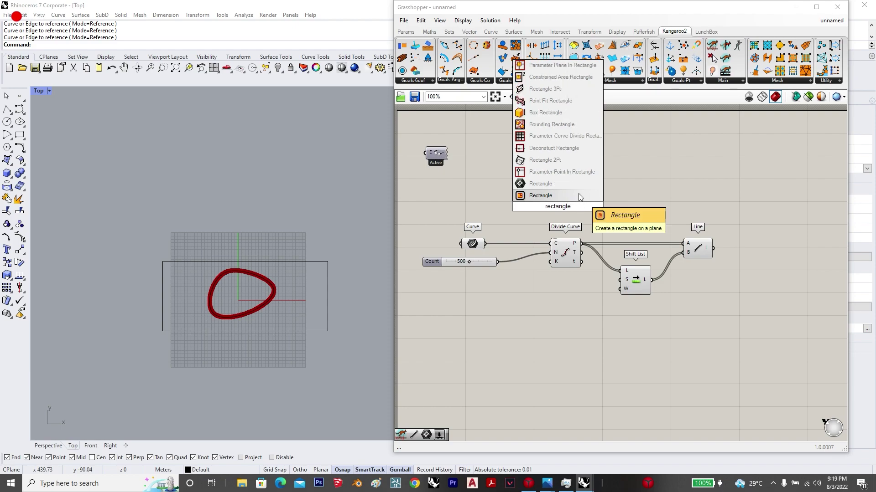
click(578, 193)
drag(564, 209, 566, 194)
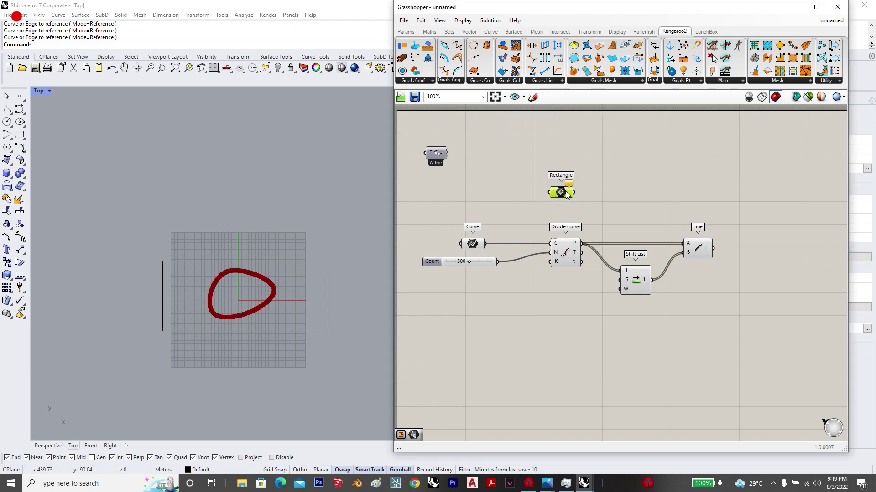
right_click(567, 193)
click(562, 300)
click(163, 262)
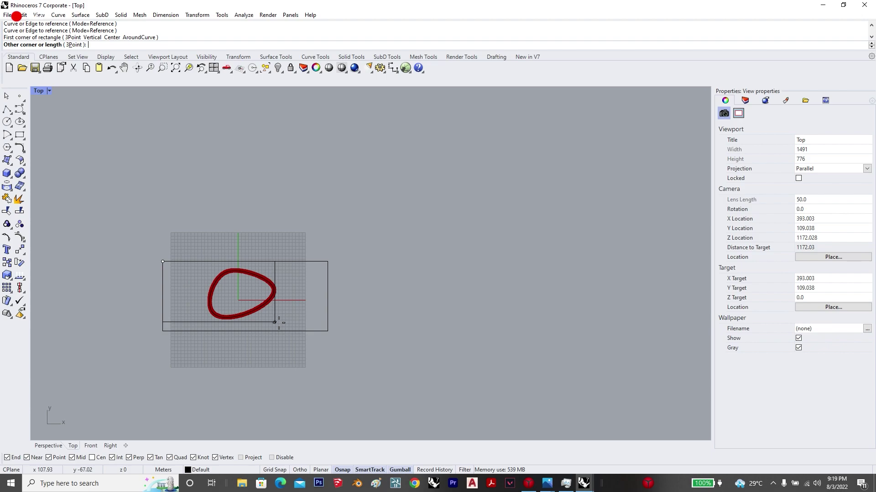
click(327, 332)
Step: Add a Surface parameter beside the Rectangle parameter and connect the rectangle to it
double_click(633, 195)
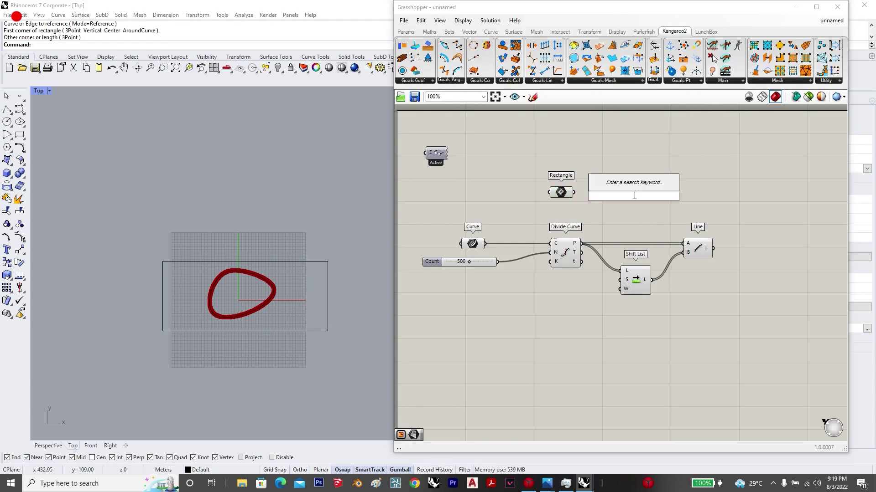
text(surface)
key(Return)
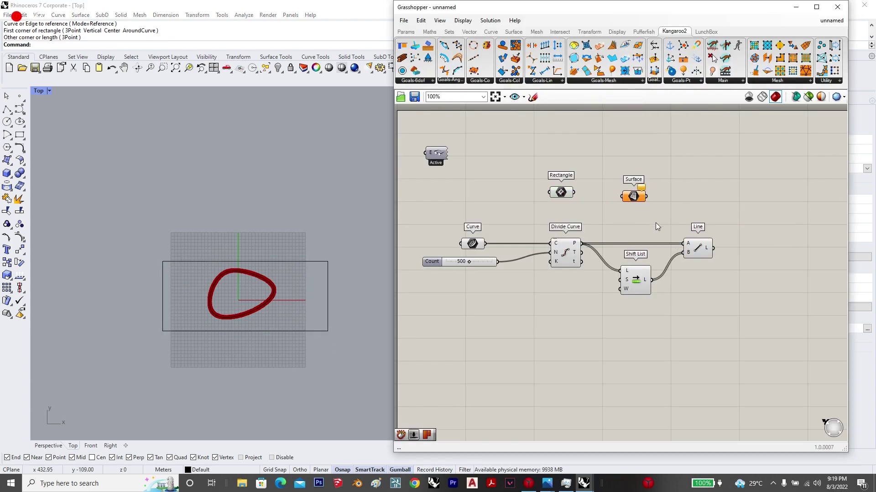
mouse_move(612, 199)
mouse_down()
mouse_move(622, 196)
mouse_move(604, 192)
mouse_up()
click(633, 196)
Step: Add a Mesh Brep component with the surface connected only to its brep input, leaving its settings input unwired
double_click(684, 196)
text(mesh b)
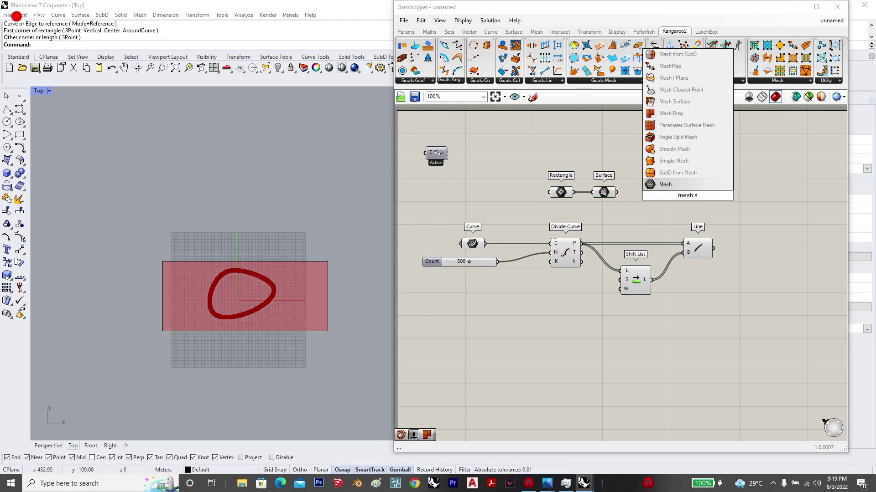
key(BackSpace)
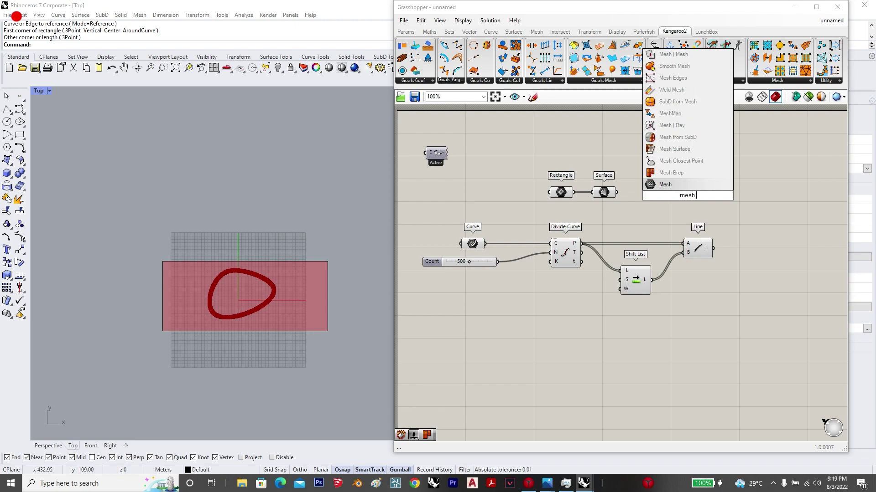
click(701, 173)
drag(616, 193, 674, 201)
mouse_move(683, 198)
mouse_down()
mouse_move(660, 195)
mouse_move(673, 197)
mouse_up()
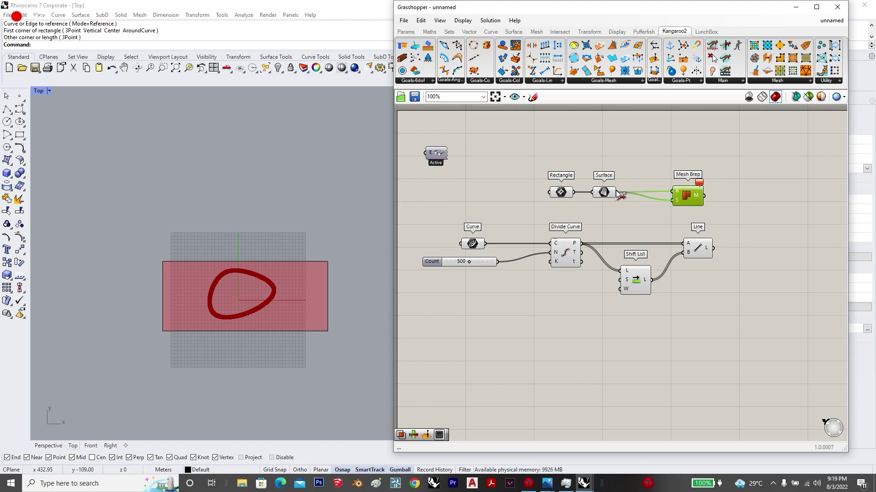
ctrl+drag(616, 194, 672, 200)
mouse_move(686, 197)
mouse_down()
mouse_move(660, 198)
mouse_move(694, 198)
mouse_up()
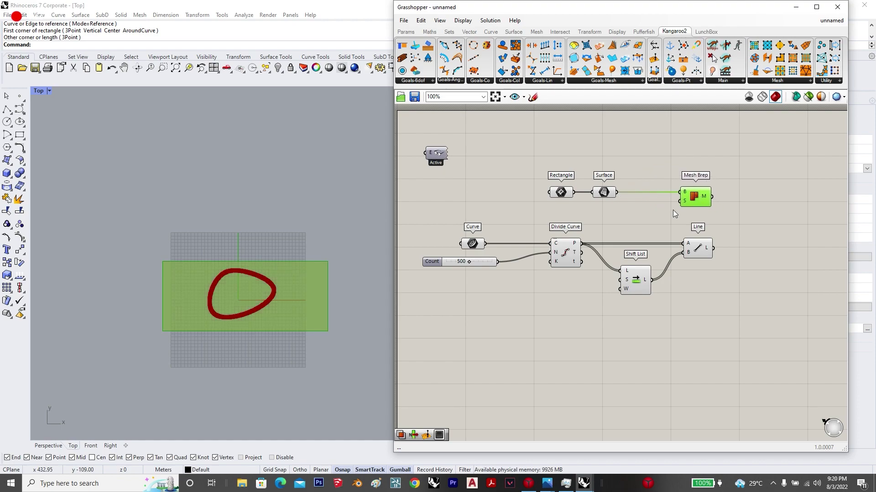
scroll(673, 214, down, 3)
right_drag(754, 243, 690, 227)
click(691, 227)
double_click(658, 213)
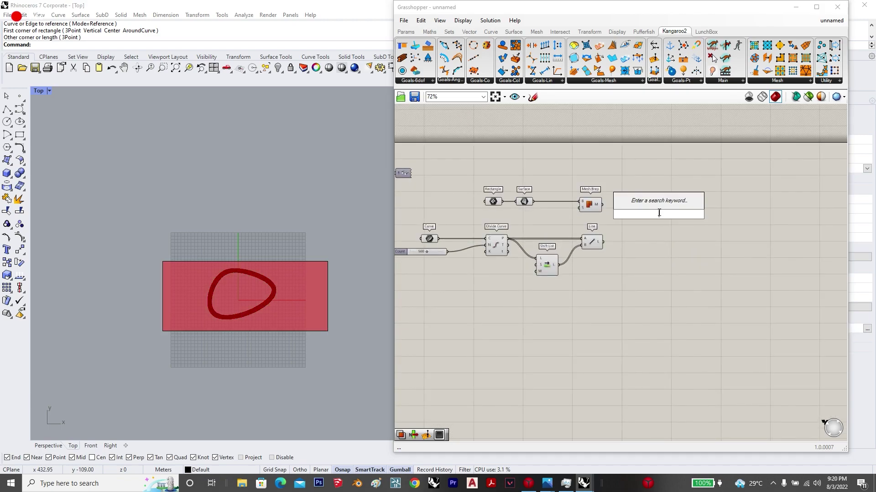
text(on surface)
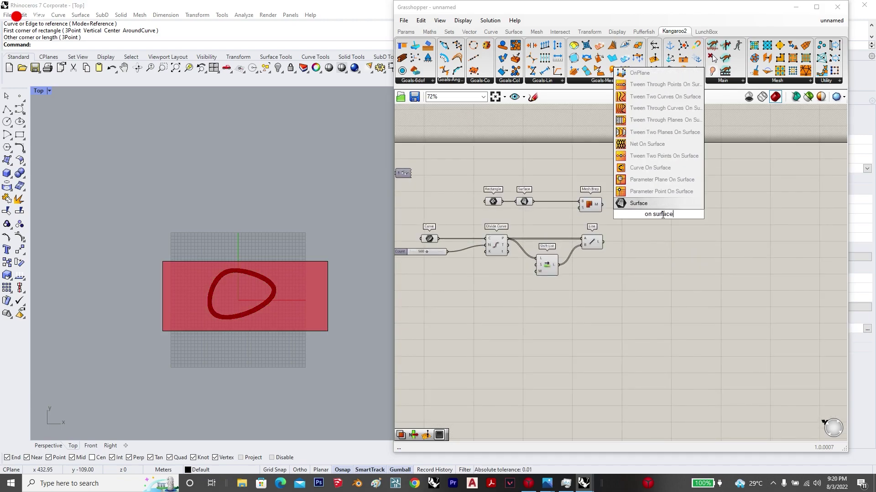
click(614, 205)
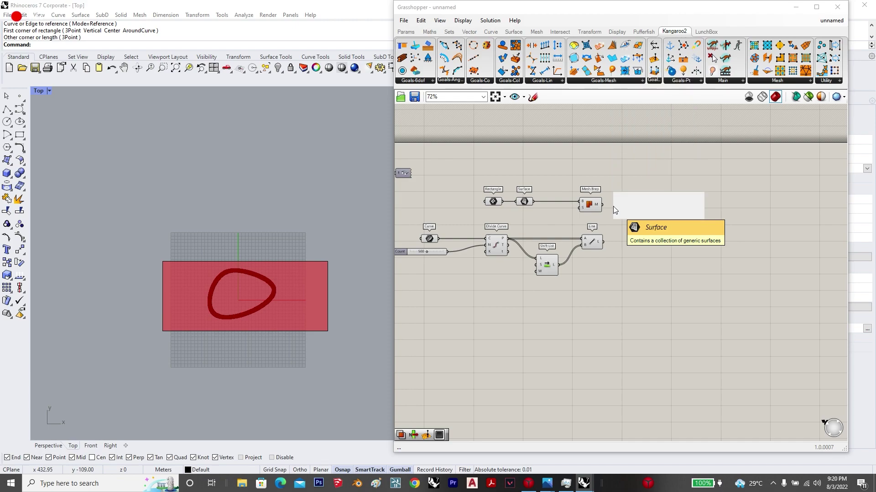
Step: Add an OnMesh goal and connect the division points to Points and the Mesh Brep output to Mesh
text(onme)
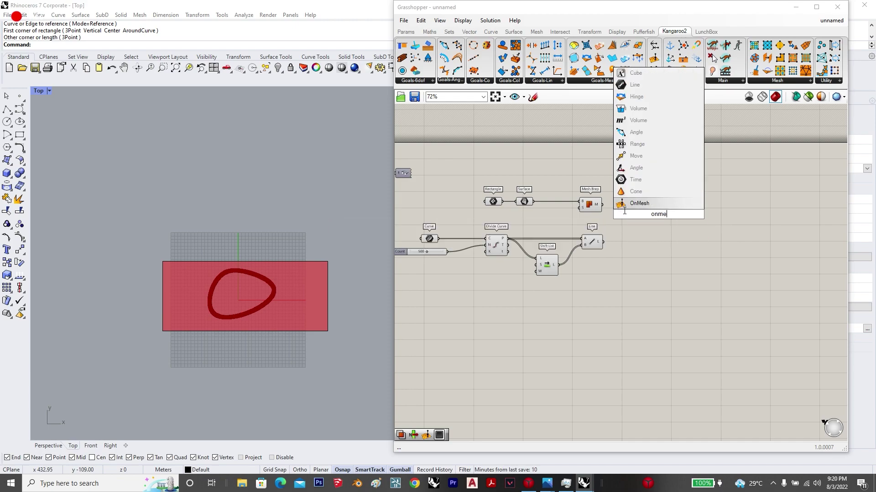
click(627, 204)
drag(655, 217, 647, 202)
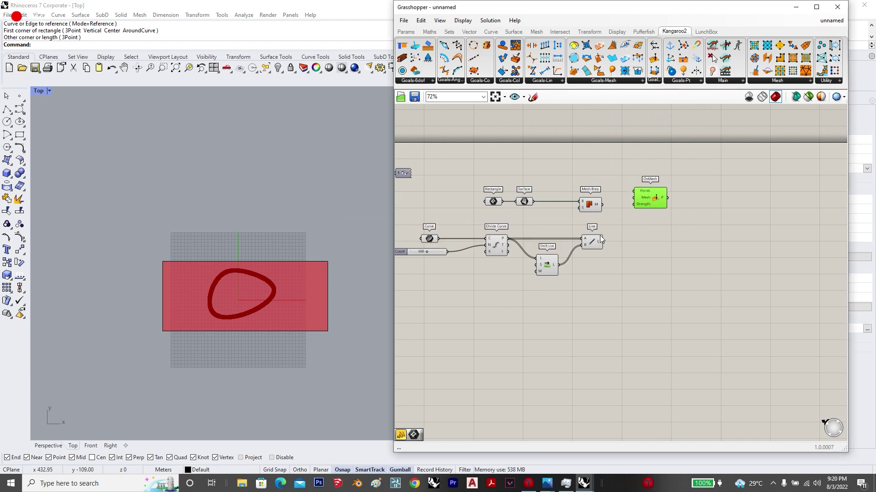
drag(508, 238, 670, 207)
click(571, 166)
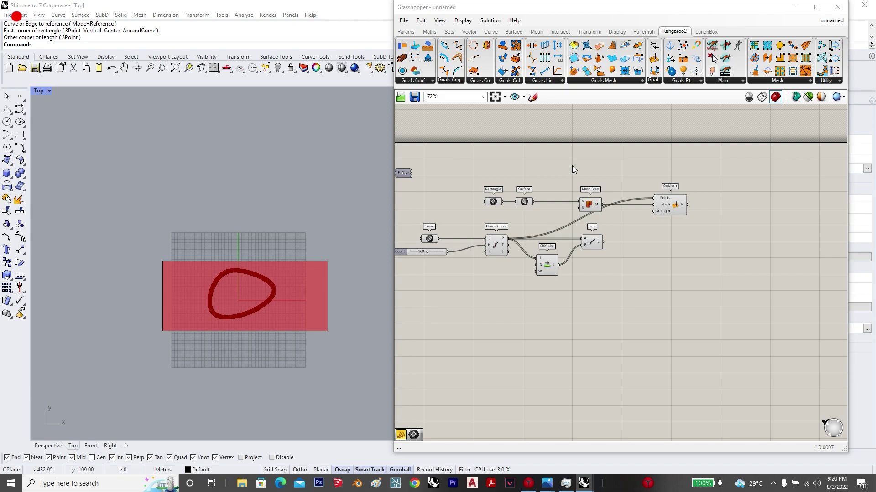
Step: Add a panel containing 1000 and connect it to the OnMesh goal's Strength input
double_click(572, 166)
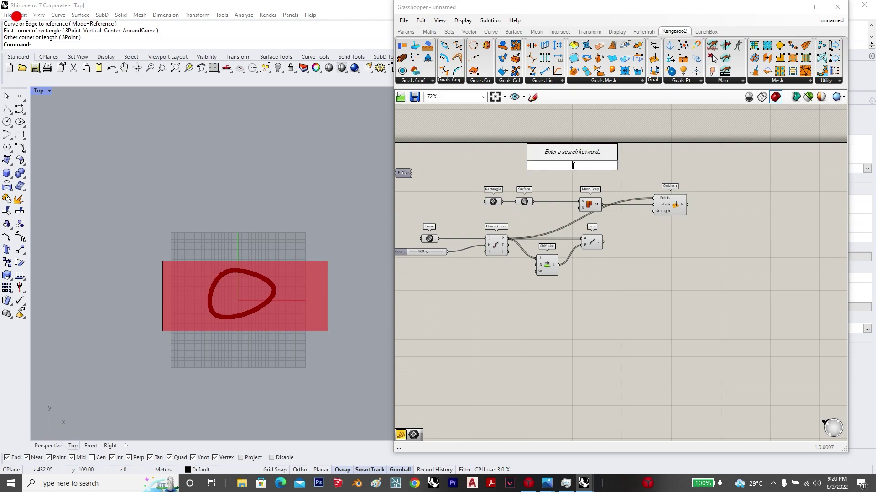
text(\)
key(Return)
click(578, 167)
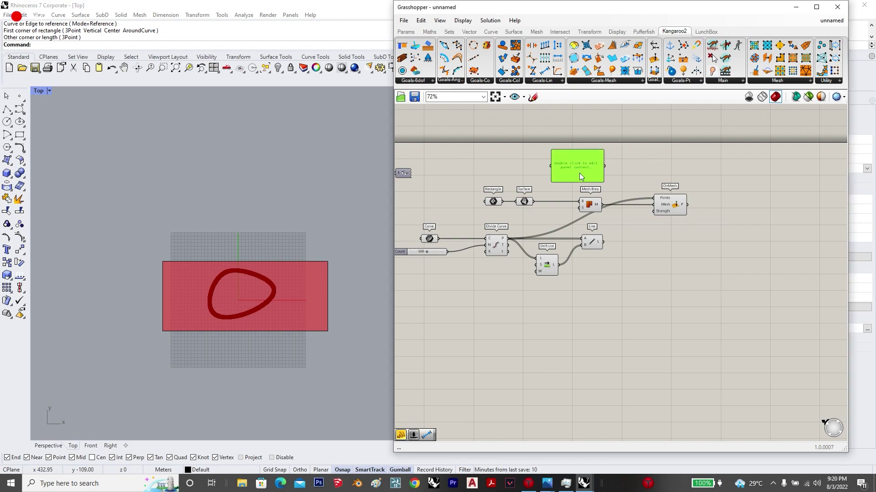
double_click(579, 173)
text(100)
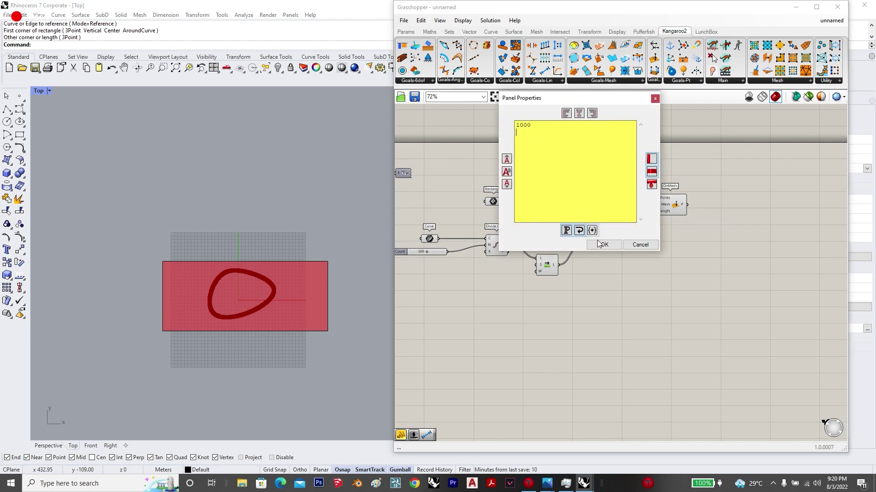
text(0)
click(601, 245)
drag(609, 167, 652, 212)
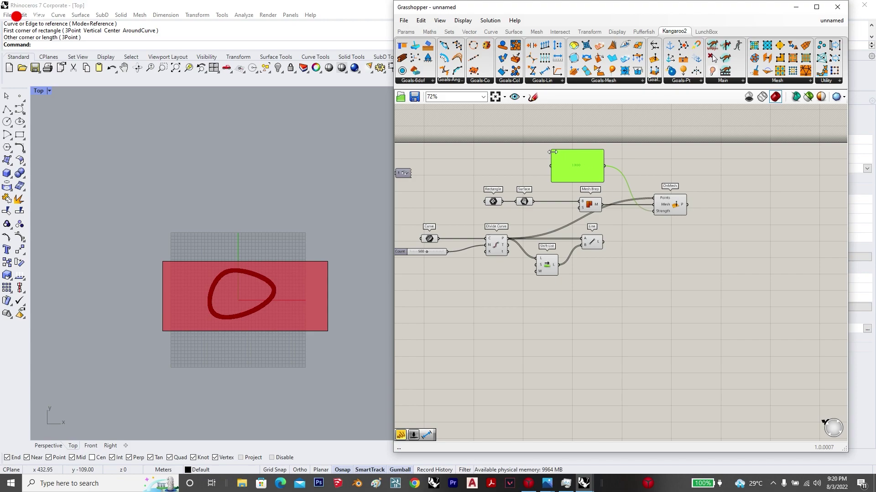
Step: Shrink the 1000 panel and place it just above the Mesh Brep component
drag(551, 158, 578, 167)
click(573, 172)
drag(618, 273, 587, 132)
click(599, 163)
click(628, 174)
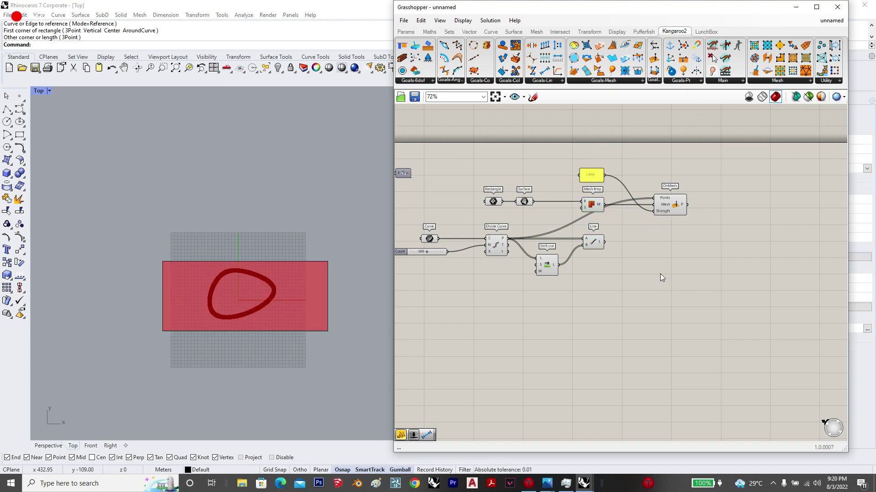
Step: Add a Length(Line) goal below OnMesh and connect the Line component's output to its Line input
click(552, 84)
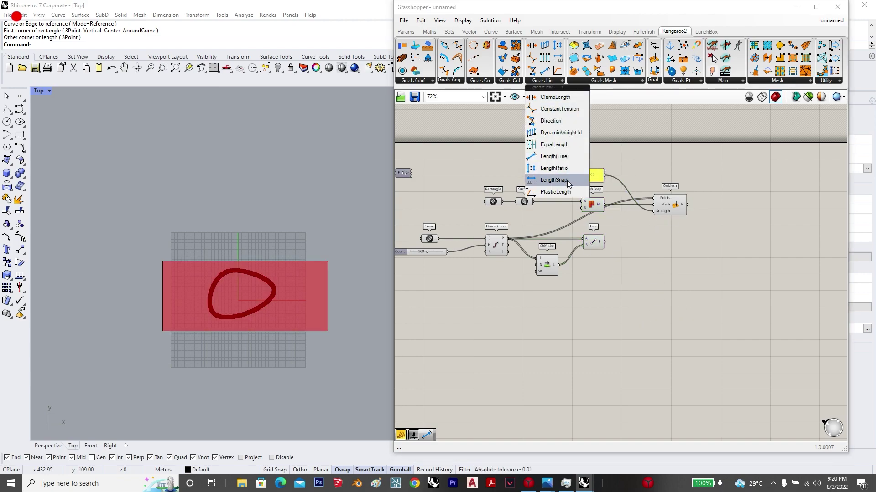
drag(571, 160, 671, 297)
scroll(639, 263, up, 3)
drag(640, 263, 735, 311)
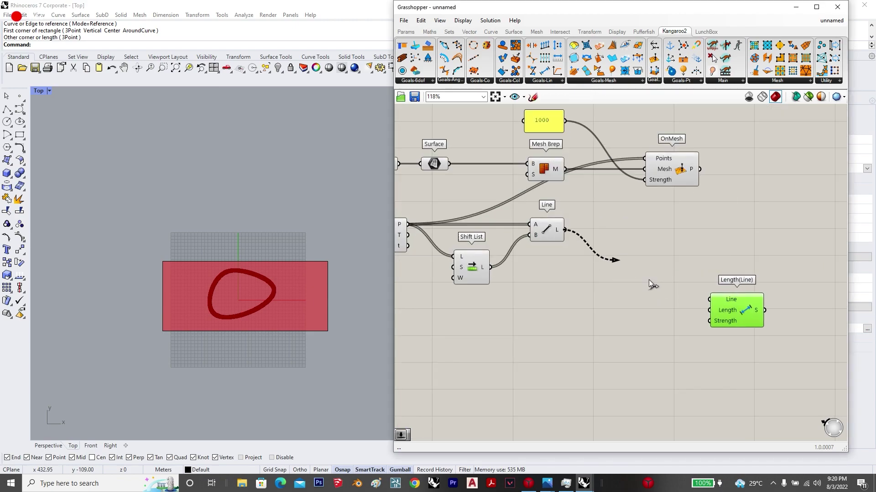
drag(648, 280, 669, 290)
Step: Create a 6.5 number slider and connect it to the Length input of the Length(Line) goal
click(584, 298)
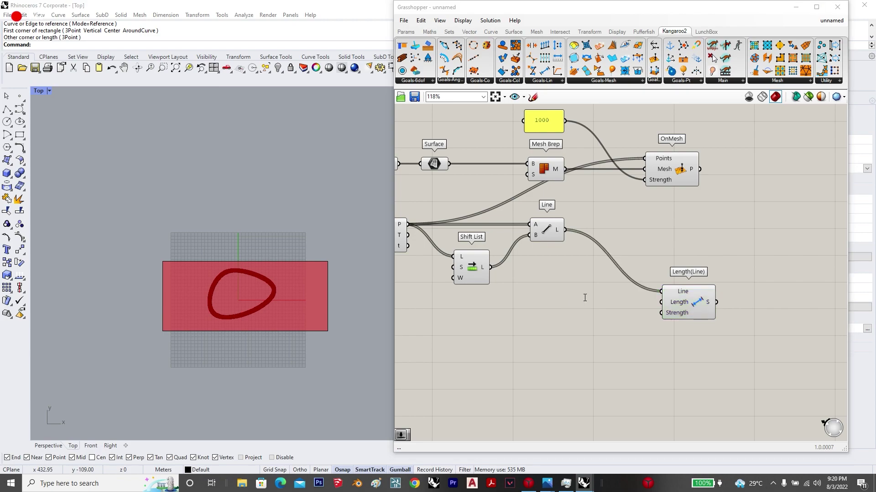
text(6.5)
key(Return)
drag(662, 302, 628, 298)
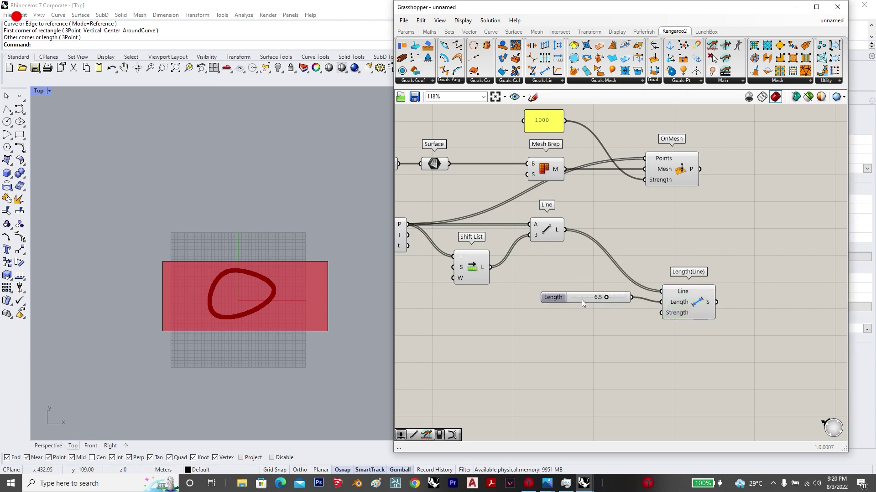
drag(574, 298, 573, 325)
Step: Create a number slider with value 10 and connect it to the Strength input of the Length(Line) goal
double_click(563, 327)
text(10)
key(Return)
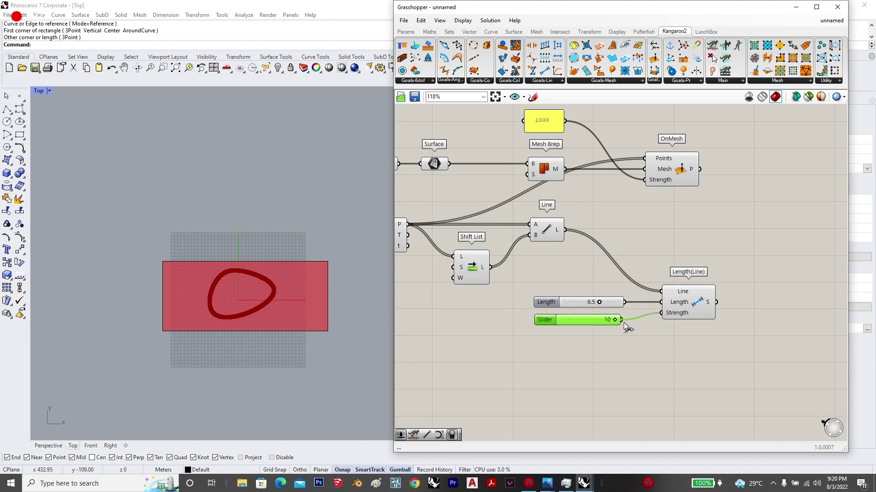
click(563, 330)
Step: Add a Kangaroo2 BouncySolver component to the right of the OnMesh and Length(Line) goals
right_drag(777, 233, 716, 255)
double_click(715, 255)
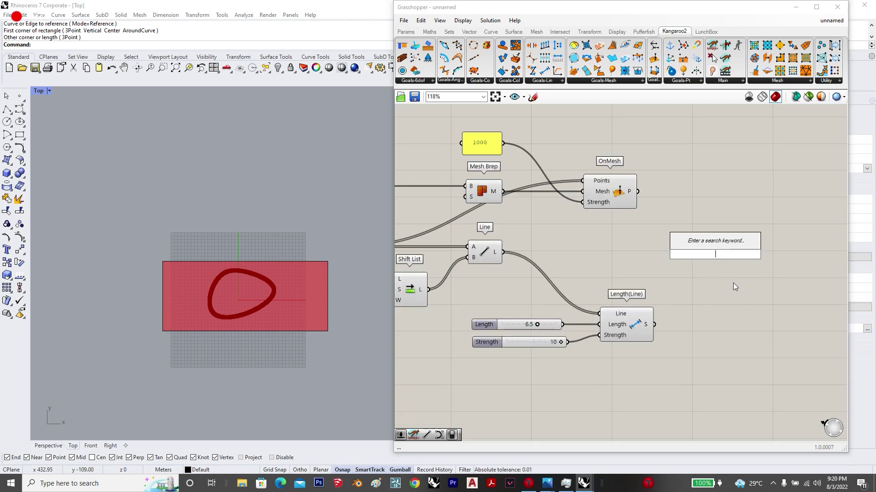
text(bou)
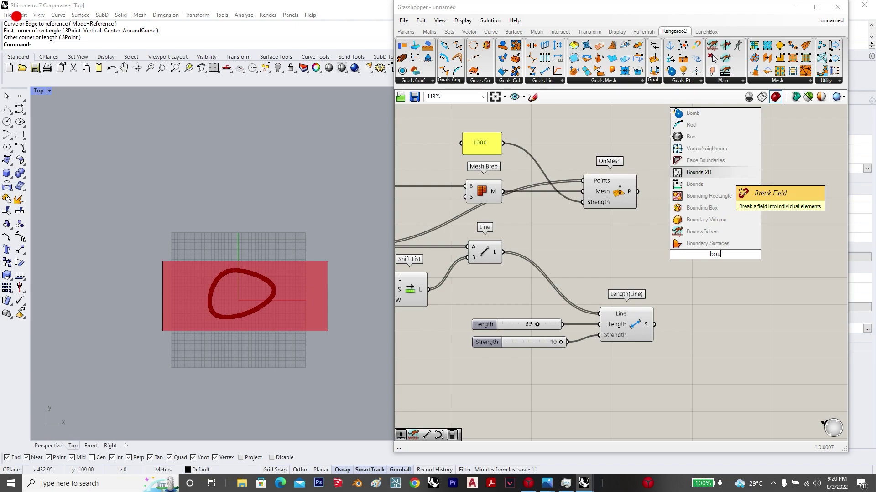
text(ncy s)
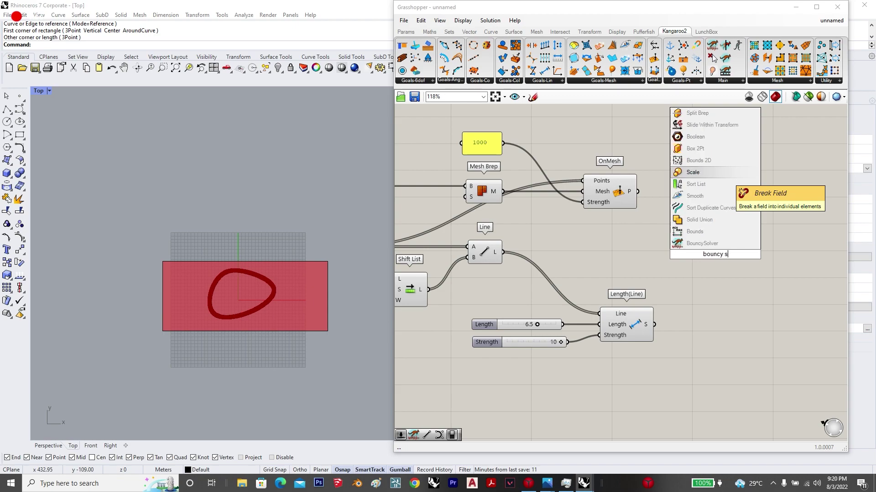
text(olver)
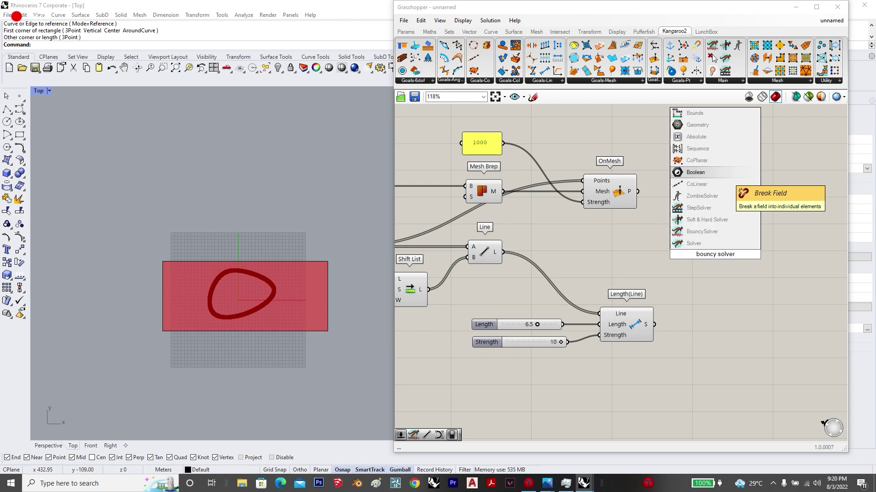
click(740, 232)
drag(722, 233, 743, 231)
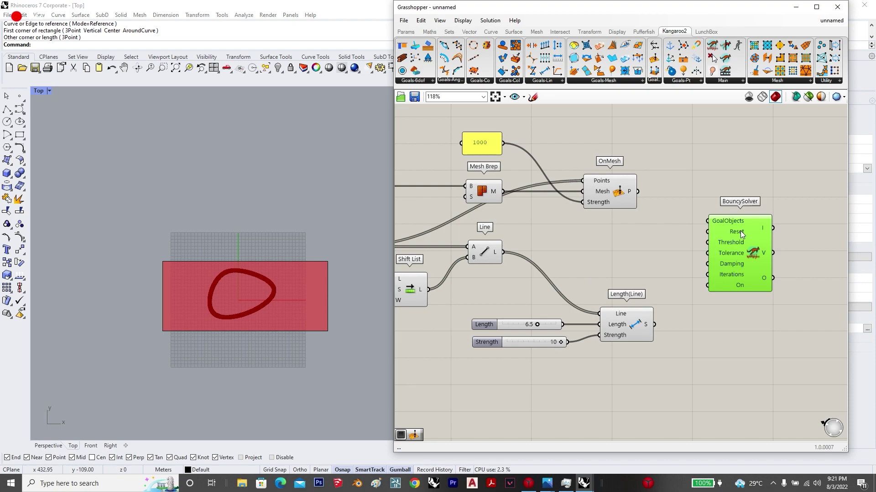
drag(730, 248, 786, 215)
click(693, 215)
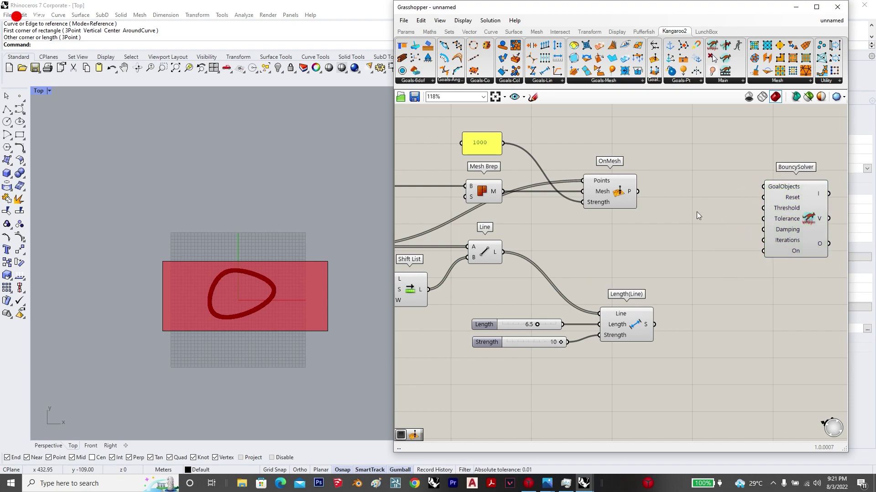
Step: Flatten the BouncySolver's GoalObjects input and connect the OnMesh output to it
right_click(779, 195)
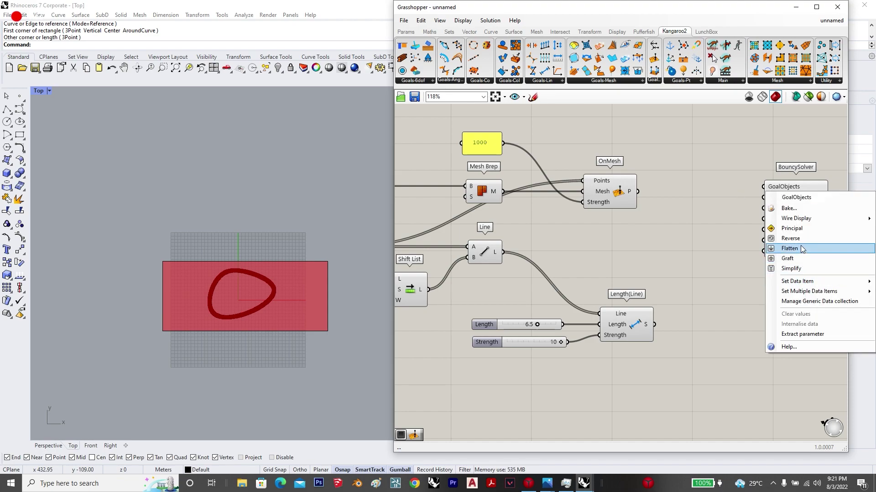
click(787, 248)
drag(640, 192, 784, 208)
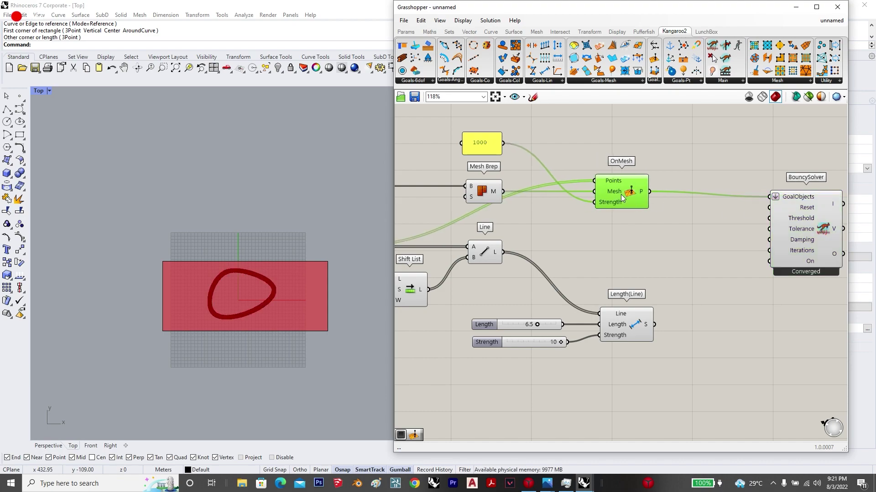
scroll(656, 240, down, 2)
drag(742, 229, 780, 224)
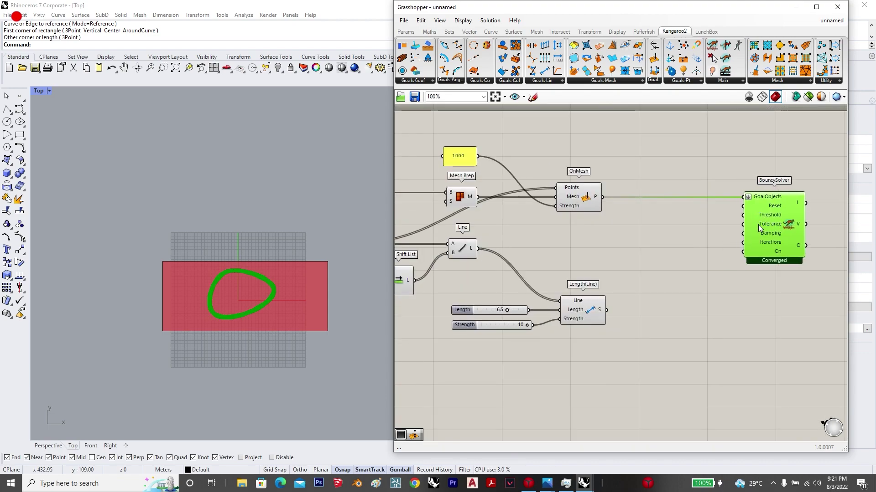
Step: Add a Button and connect it to the BouncySolver's Reset input
double_click(681, 214)
text(button)
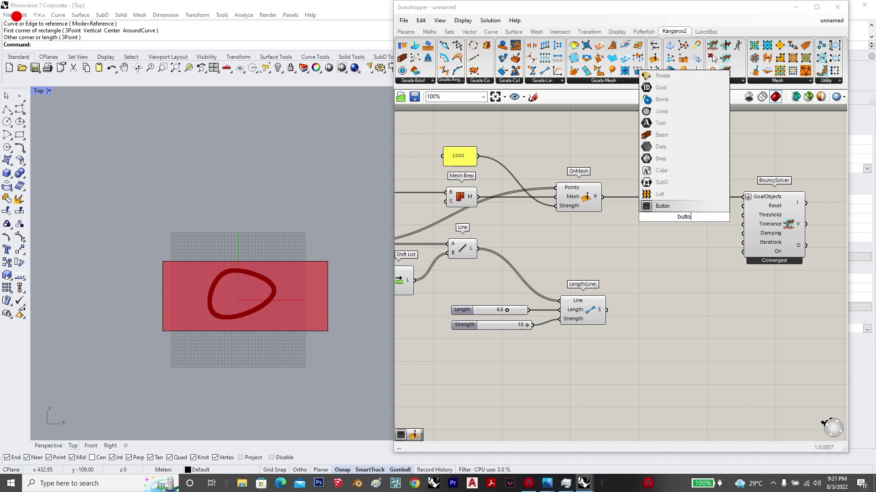
click(677, 206)
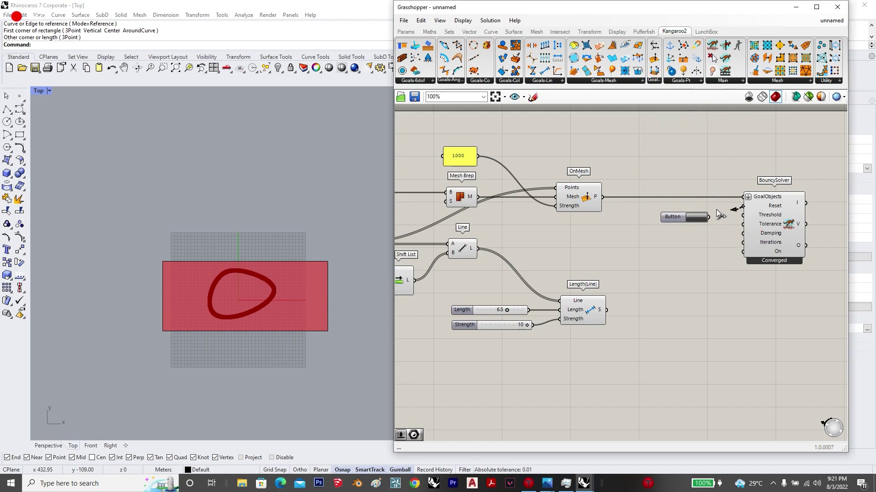
Step: Add a Boolean Toggle below the Button and connect it to the BouncySolver's On input
double_click(694, 271)
text(bollea)
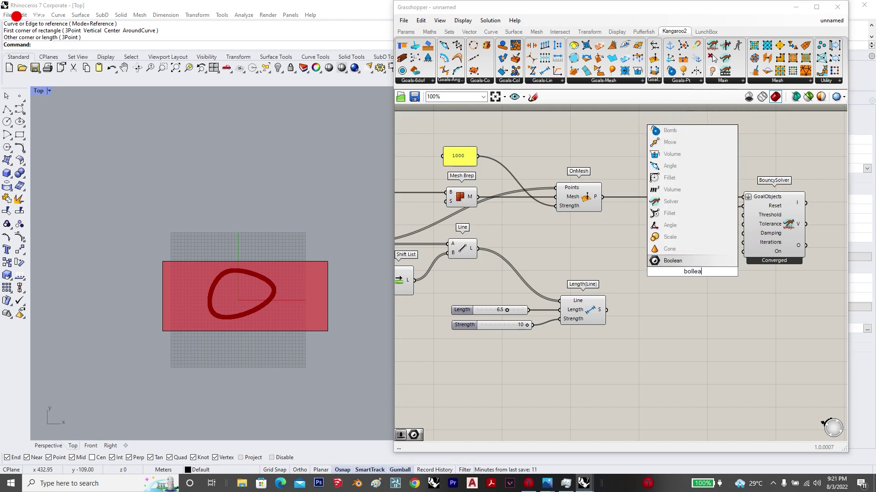
key(BackSpace)
key(BackSpace)
key(BackSpace)
key(BackSpace)
key(BackSpace)
text(olean )
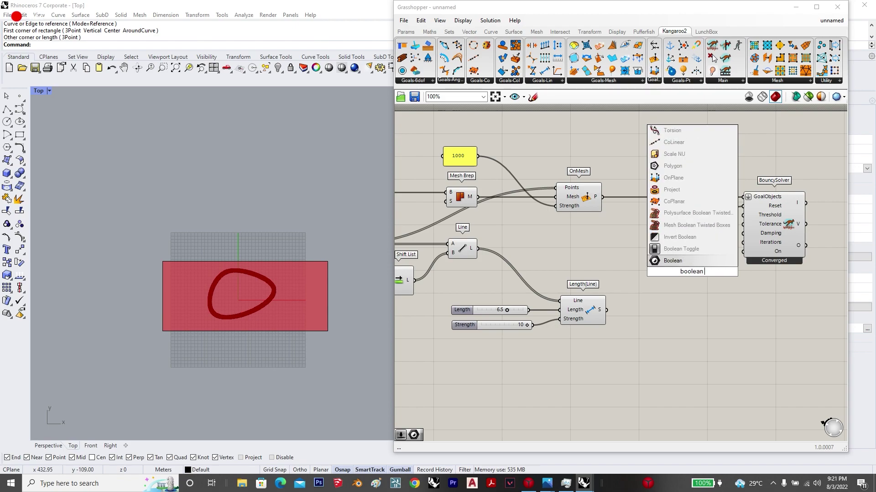
text(toggle)
key(Return)
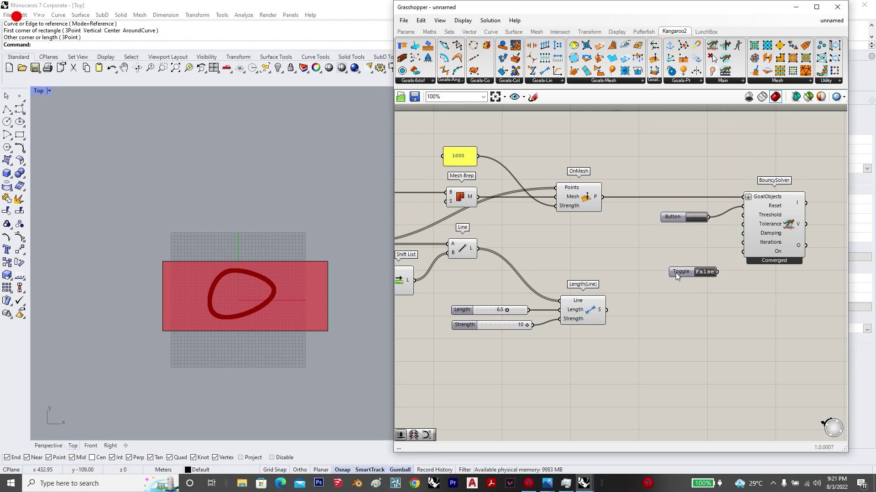
drag(742, 251, 665, 257)
drag(665, 218, 663, 208)
Step: Connect a new number slider with value 1 to the solver's Damping input and the Length(Line) output to GoalObjects
double_click(650, 231)
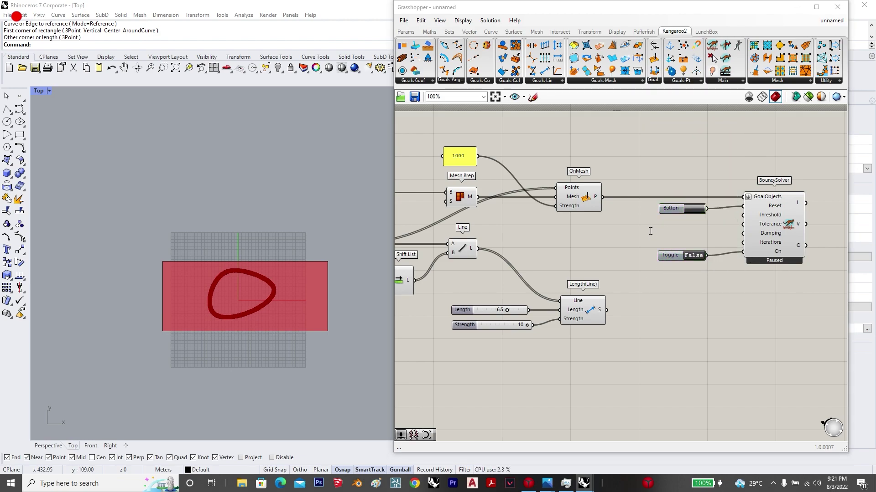
text(1)
key(Return)
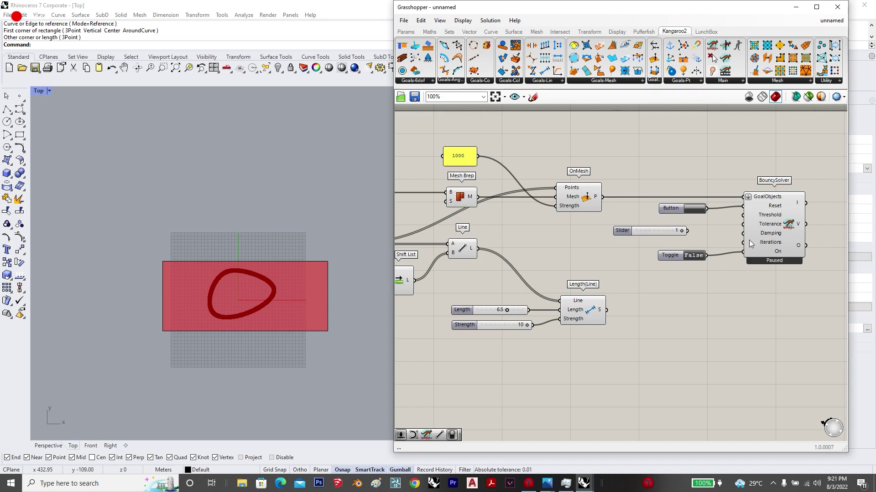
drag(681, 231, 515, 349)
click(691, 312)
scroll(647, 294, down, 3)
scroll(654, 262, up, 3)
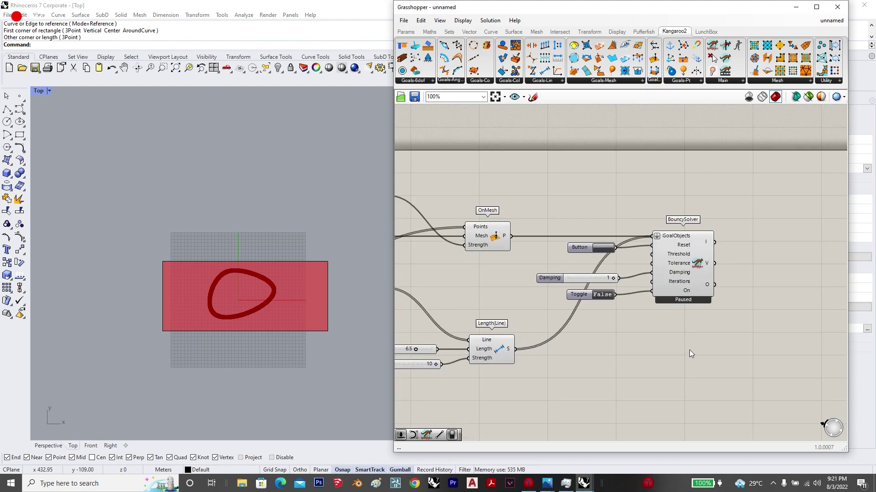
Step: Add a Nurbs Curve component beside the BouncySolver and connect the solver's V output to its V input
scroll(703, 300, down, 2)
double_click(730, 281)
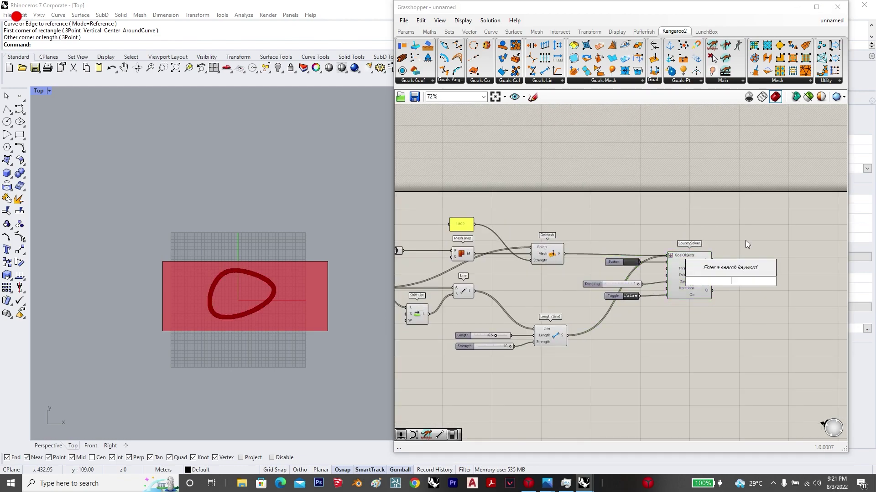
text(nurbs curve)
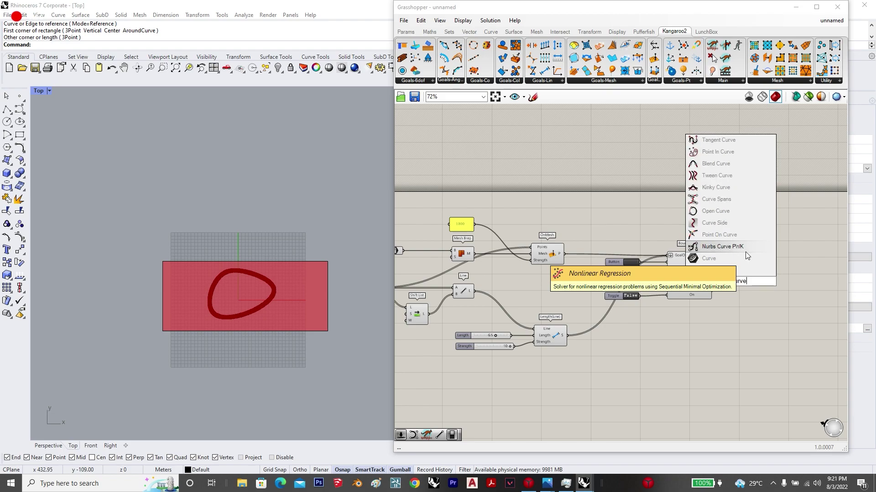
click(741, 272)
mouse_move(742, 284)
mouse_down()
mouse_move(754, 277)
mouse_move(718, 276)
mouse_move(773, 281)
mouse_move(758, 277)
mouse_up()
scroll(748, 274, up, 2)
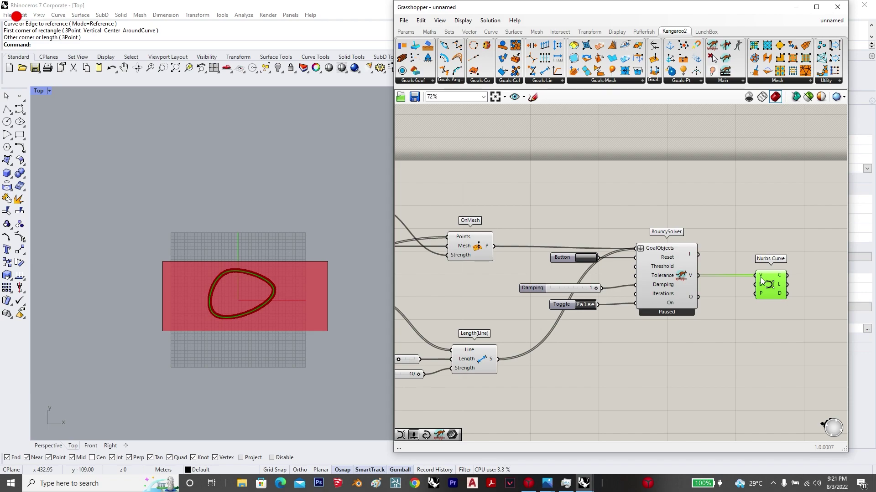
Step: Turn off the preview of all components except the Nurbs Curve
scroll(758, 277, down, 3)
drag(702, 359, 395, 230)
middle_click(433, 235)
click(458, 214)
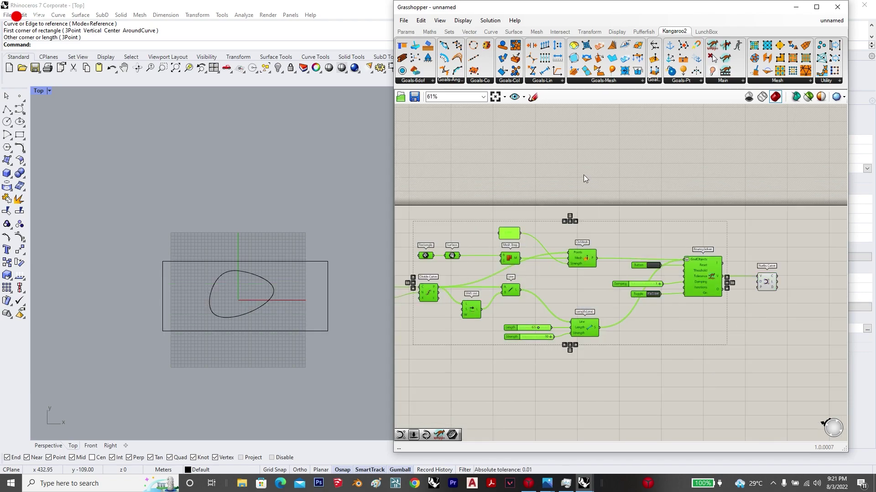
click(583, 175)
Step: Reset the solver and switch its toggle to True to run the curve growth inside the rectangle
scroll(215, 310, up, 2)
scroll(216, 309, up, 1)
scroll(674, 301, up, 3)
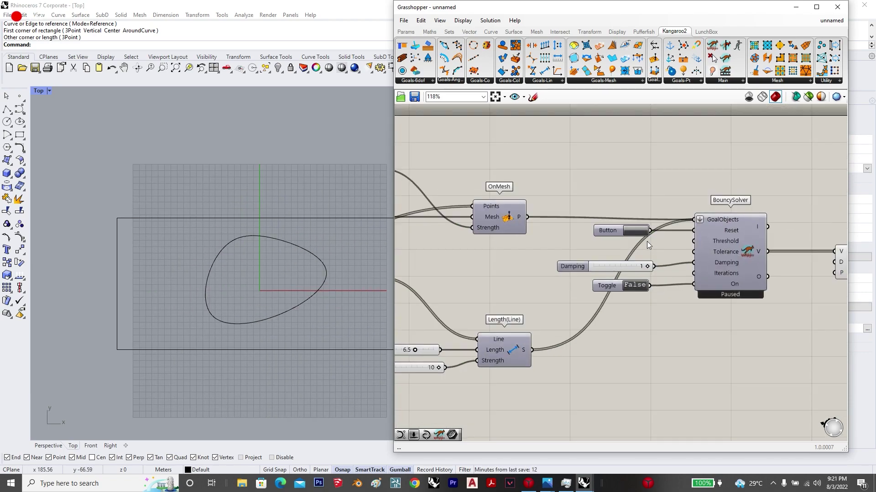
click(635, 231)
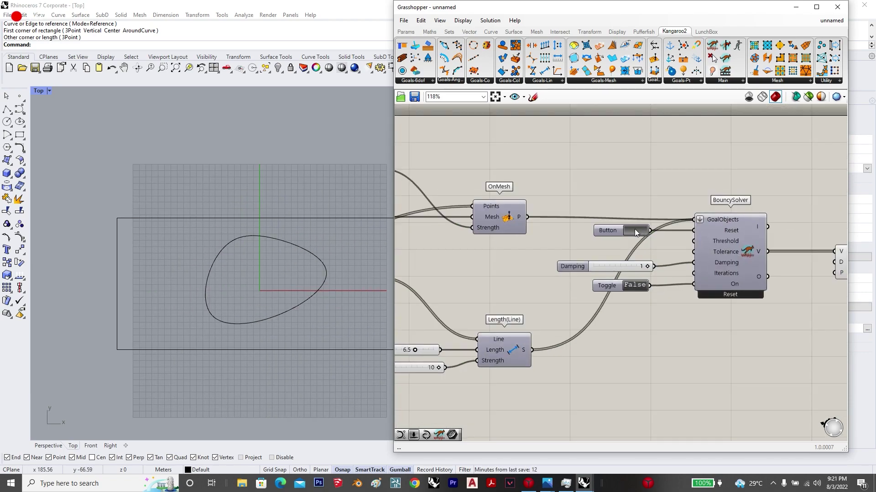
double_click(636, 286)
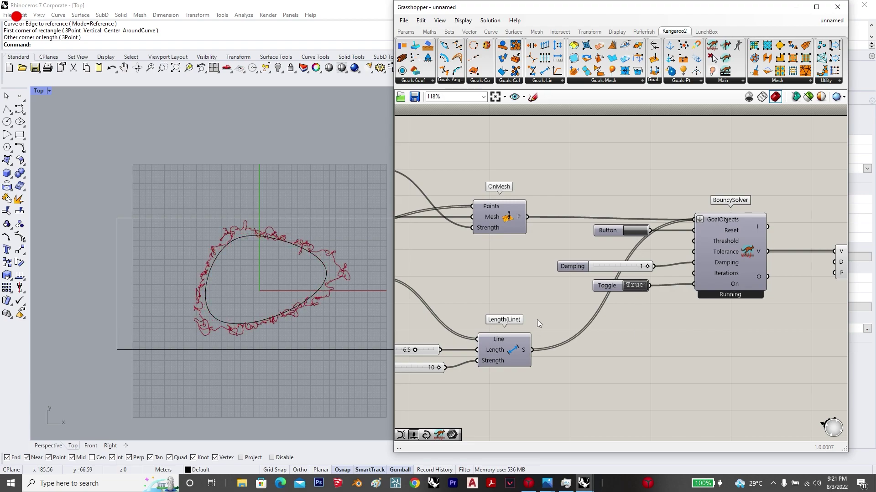
scroll(201, 294, up, 3)
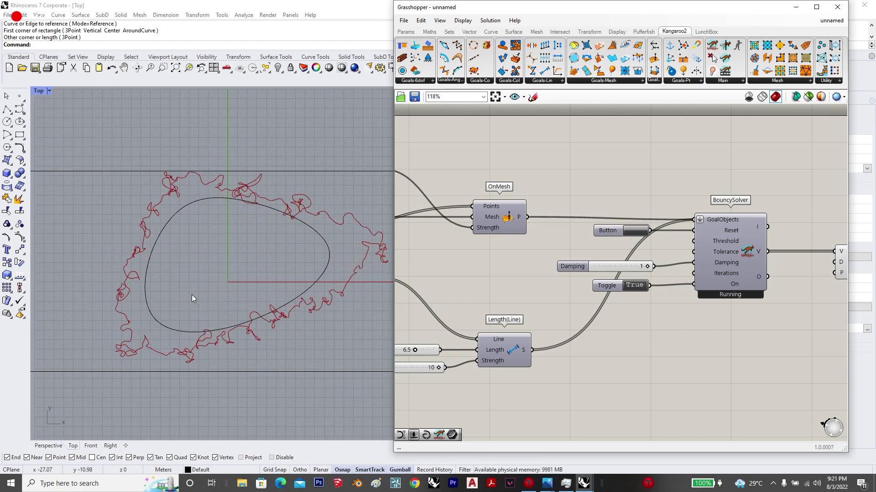
scroll(194, 288, down, 2)
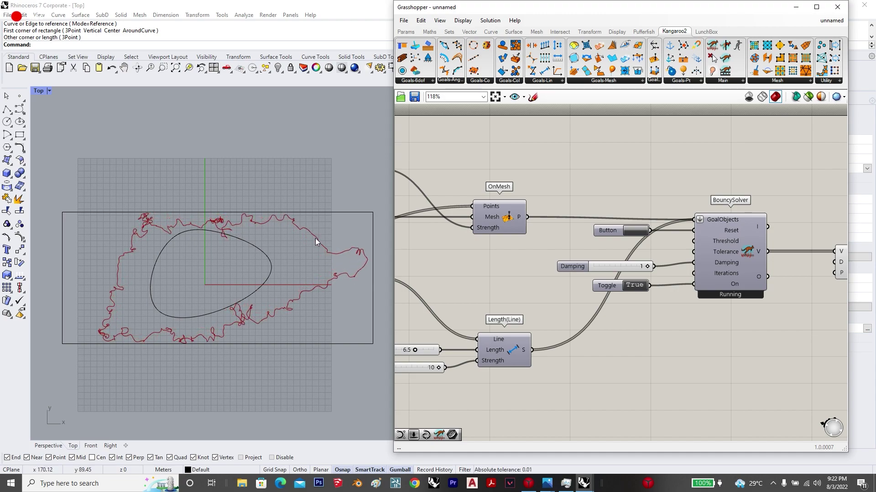
Step: Stop the simulation by switching the toggle to False and reset the solver to the original curve
click(641, 285)
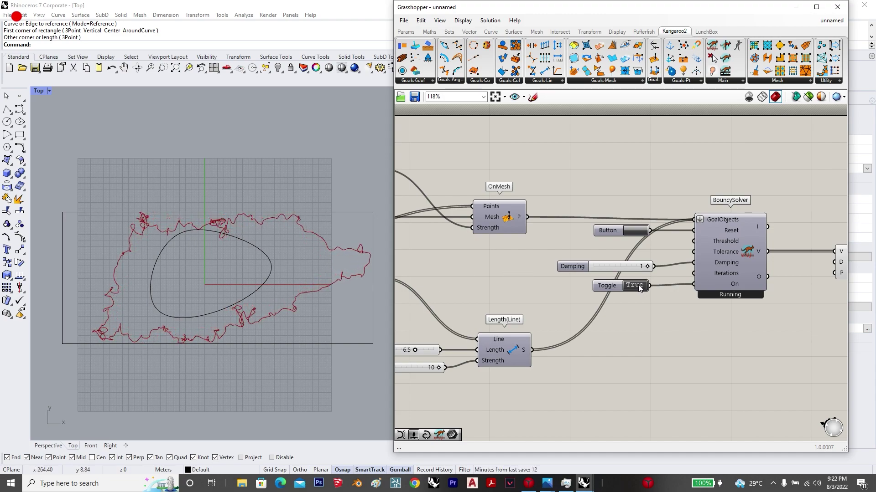
double_click(641, 240)
click(649, 332)
click(636, 231)
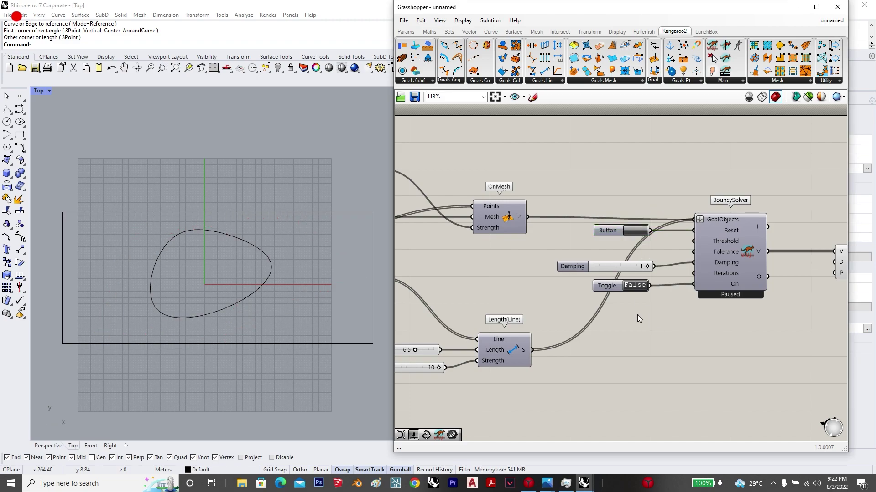
scroll(587, 291, down, 3)
scroll(729, 270, up, 2)
click(729, 264)
scroll(730, 264, up, 1)
middle_click(731, 262)
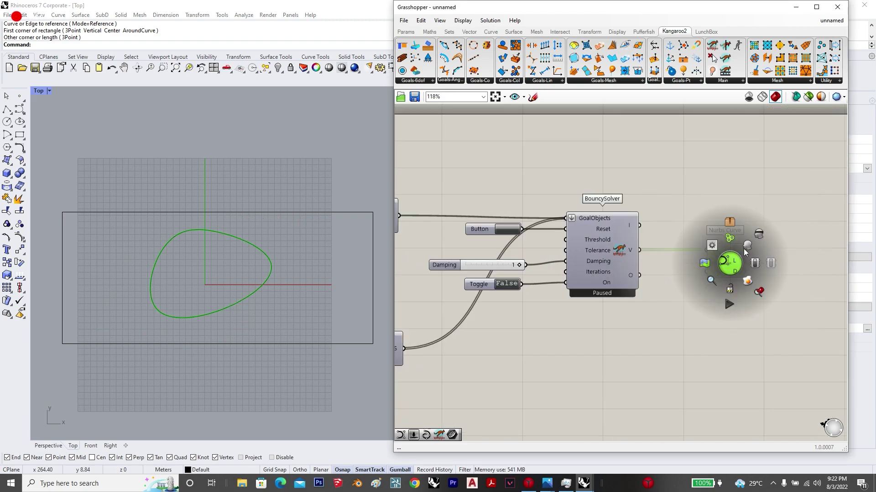
click(737, 290)
scroll(721, 283, down, 2)
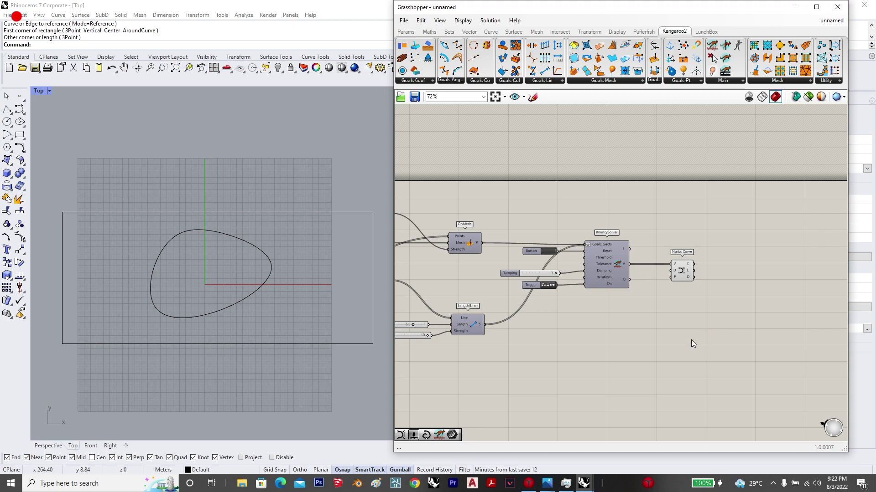
Step: Add a Kangaroo2 Angle goal and place it below the Length(Line) goal
double_click(678, 343)
double_click(517, 378)
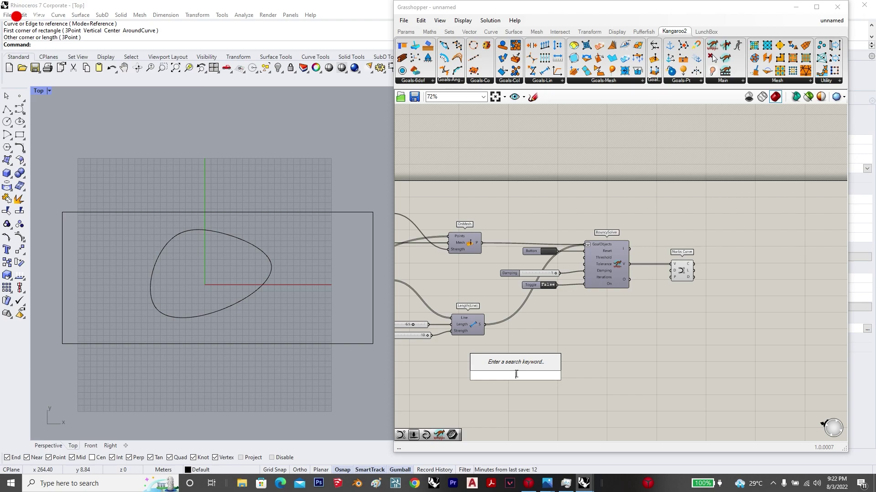
text(angle)
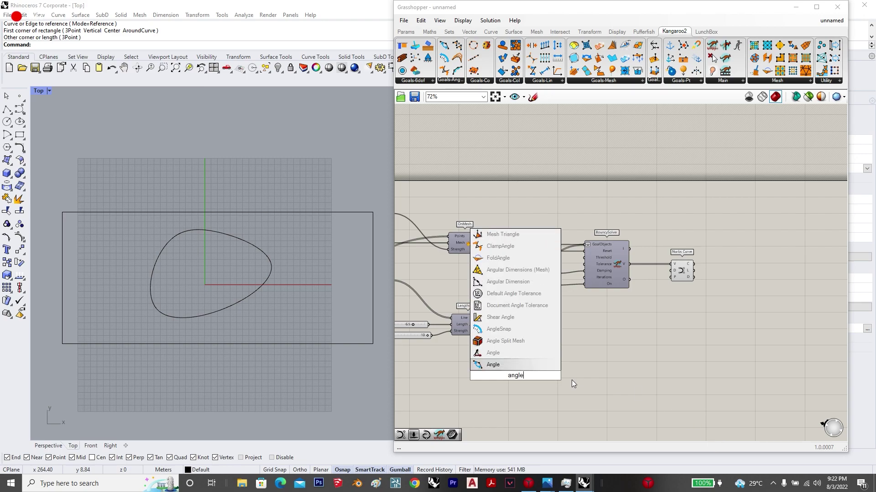
key(Return)
scroll(578, 273, down, 2)
scroll(517, 393, up, 2)
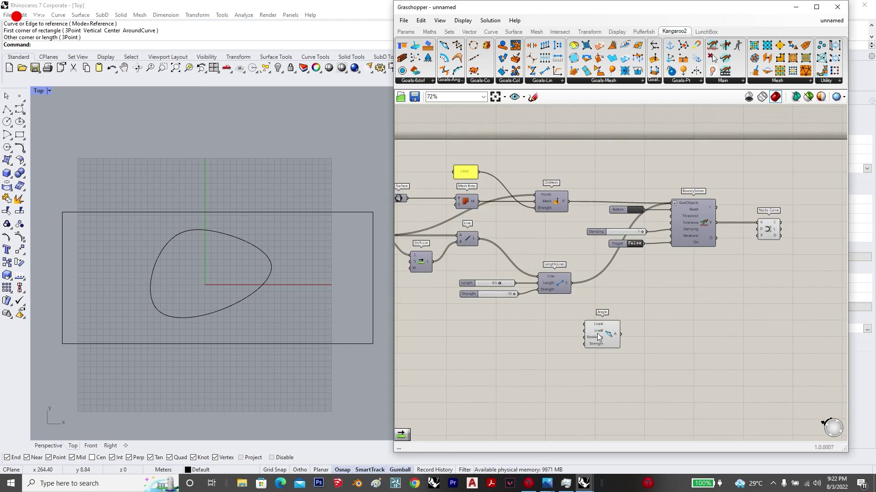
drag(598, 336, 567, 350)
Step: Add a Shift List fed by the Line output, and connect the Line output to the Angle goal's LineA and the shifted list to LineB
double_click(491, 338)
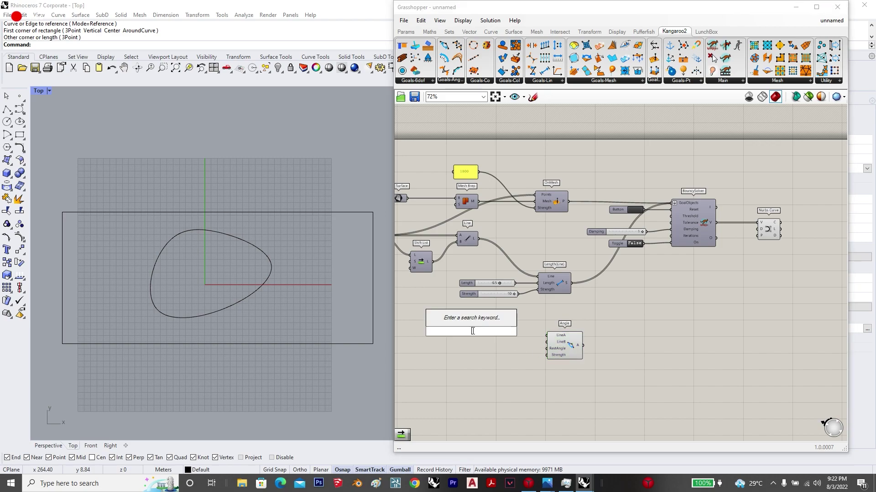
text(shift list)
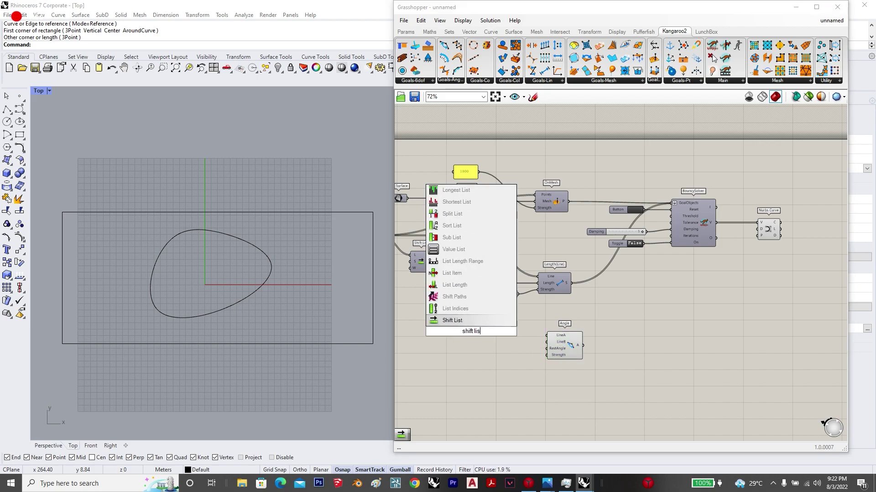
click(491, 319)
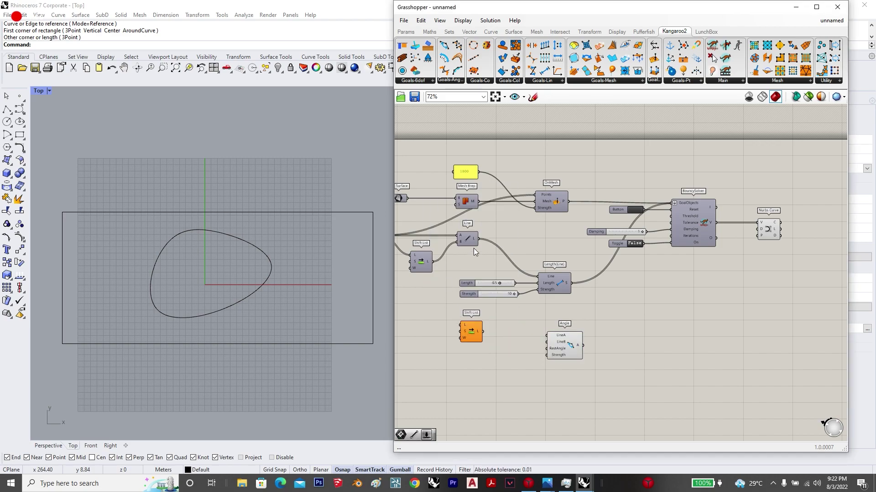
drag(474, 332, 492, 338)
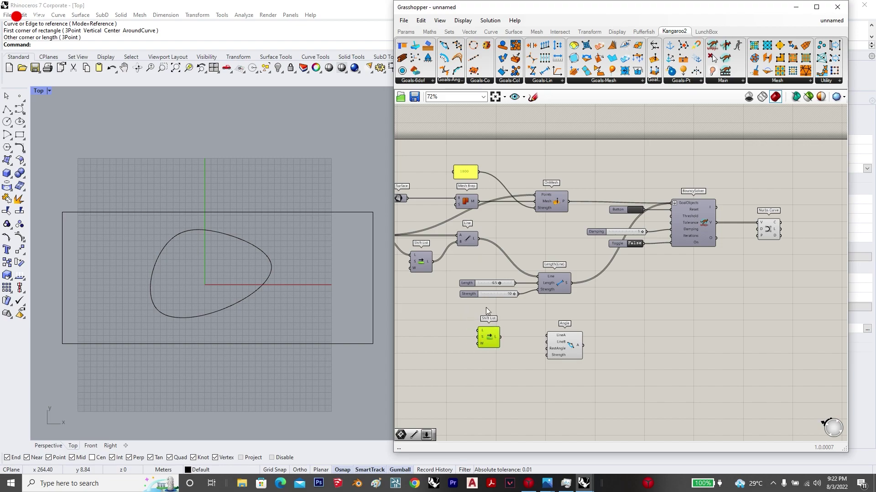
drag(478, 238, 478, 332)
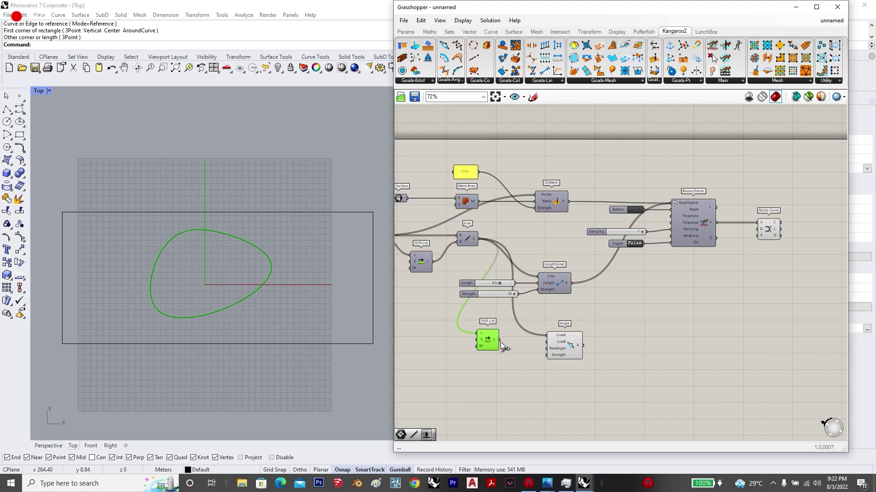
drag(547, 345, 497, 347)
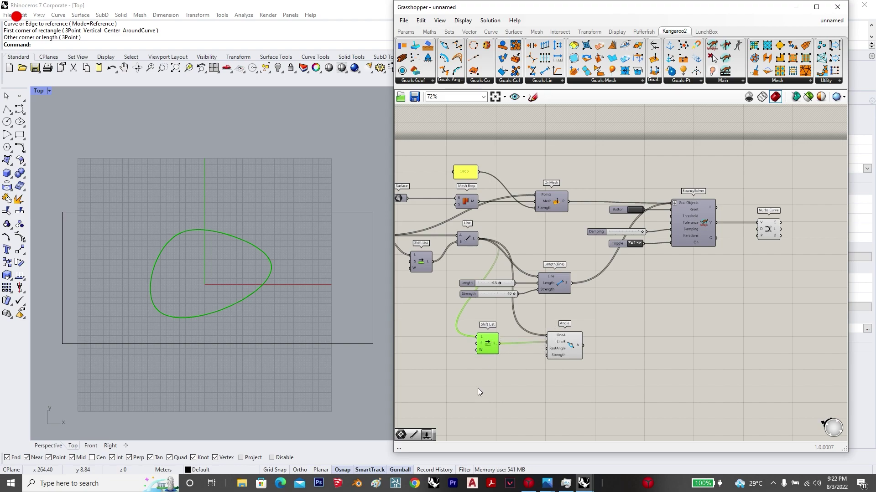
Step: Add a number slider set to 0, connect it to the Angle goal's RestAngle input and place it just below the Shift List
double_click(478, 389)
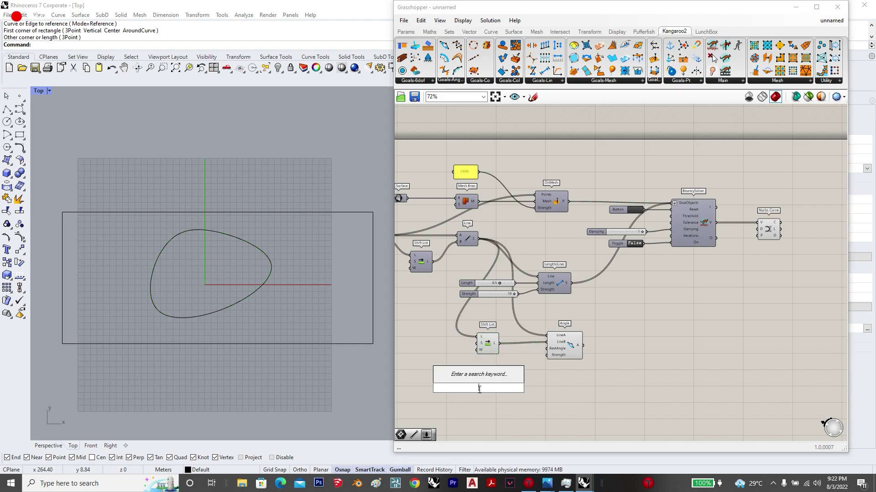
text(0)
key(Return)
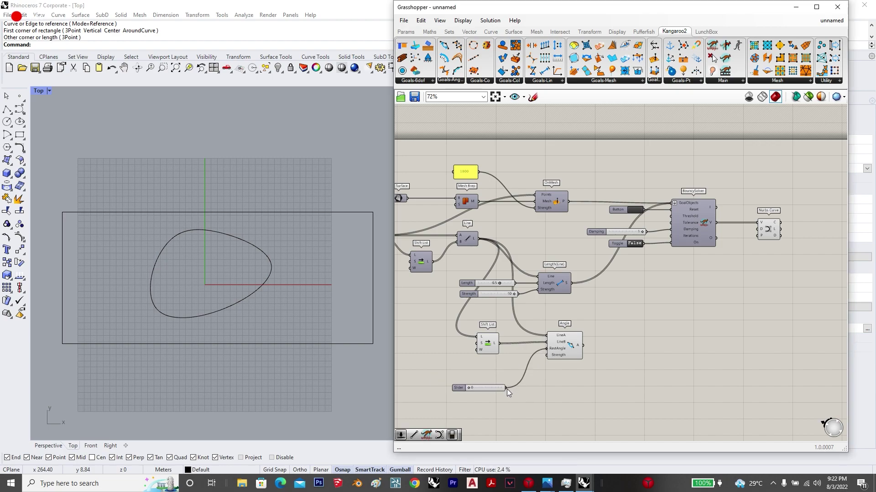
drag(479, 387, 474, 358)
click(490, 382)
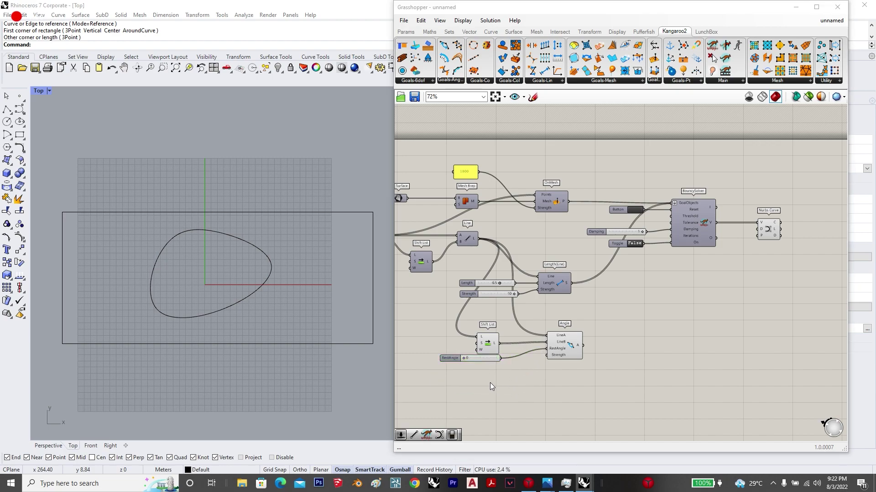
double_click(490, 382)
text(0)
key(Escape)
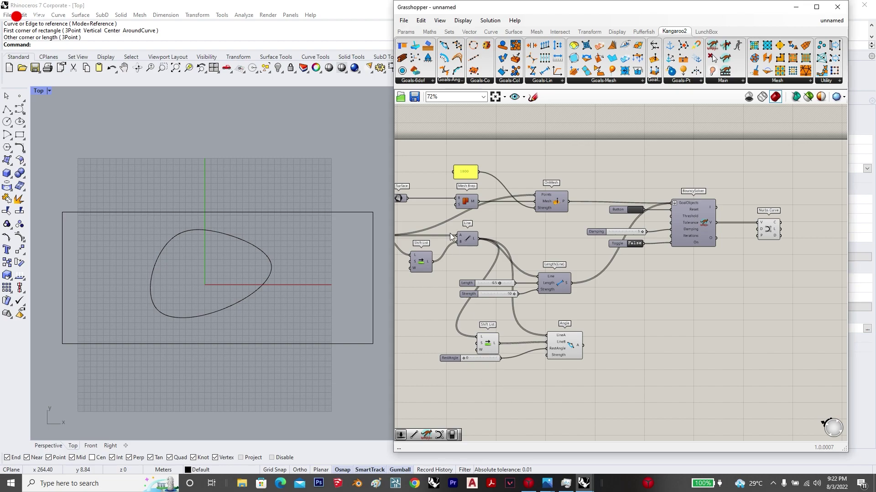
Step: Duplicate the 1000 panel below the RestAngle slider, set it to 1500 and connect it to the Angle goal's Strength input
click(463, 171)
key(ctrl+c)
key(ctrl+v)
drag(468, 182, 482, 358)
scroll(489, 382, up, 4)
double_click(489, 370)
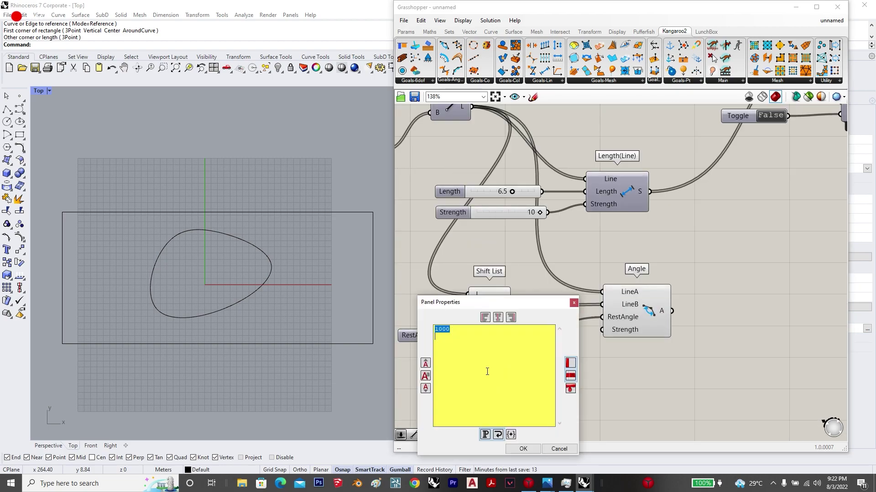
text(1)
click(523, 449)
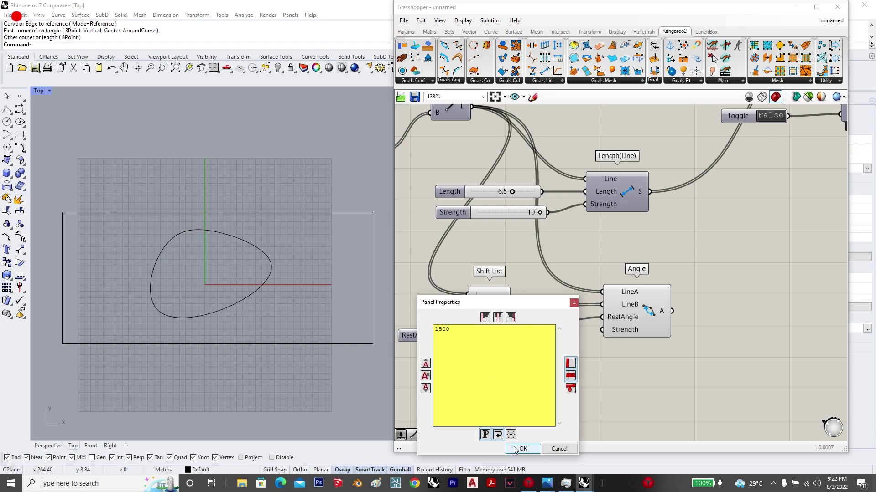
click(588, 386)
drag(602, 330, 518, 369)
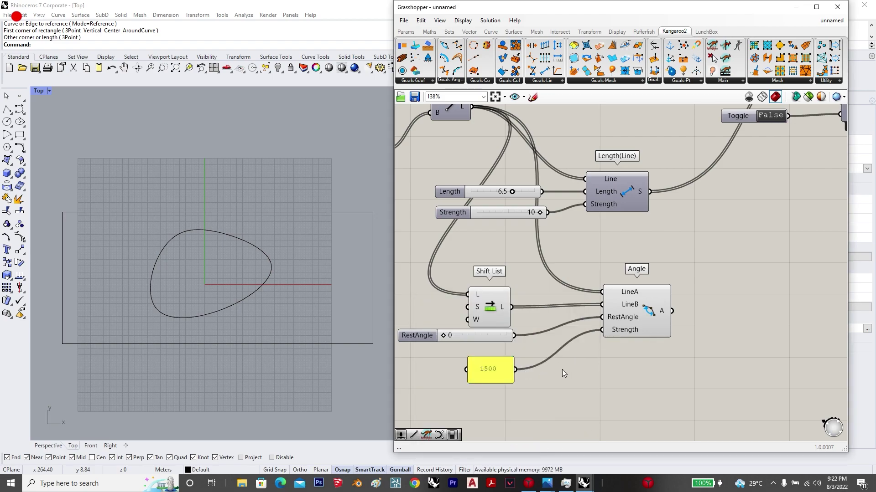
Step: Connect the Angle goal's output to the BouncySolver's GoalObjects input while keeping the existing goal connections
scroll(562, 370, down, 4)
scroll(650, 254, up, 3)
shift+drag(706, 170, 564, 402)
scroll(630, 347, down, 4)
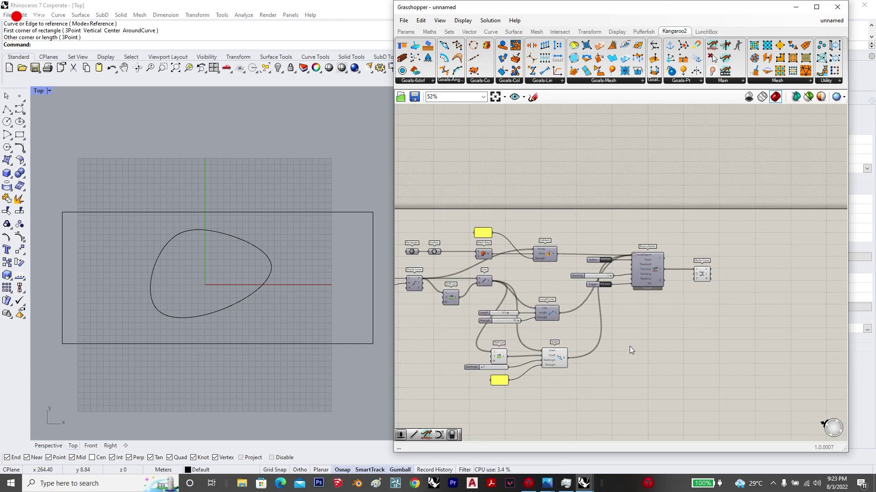
Step: Shift the Angle goal and its input components slightly as a group and turn off their preview
scroll(557, 393, up, 2)
drag(621, 384, 428, 272)
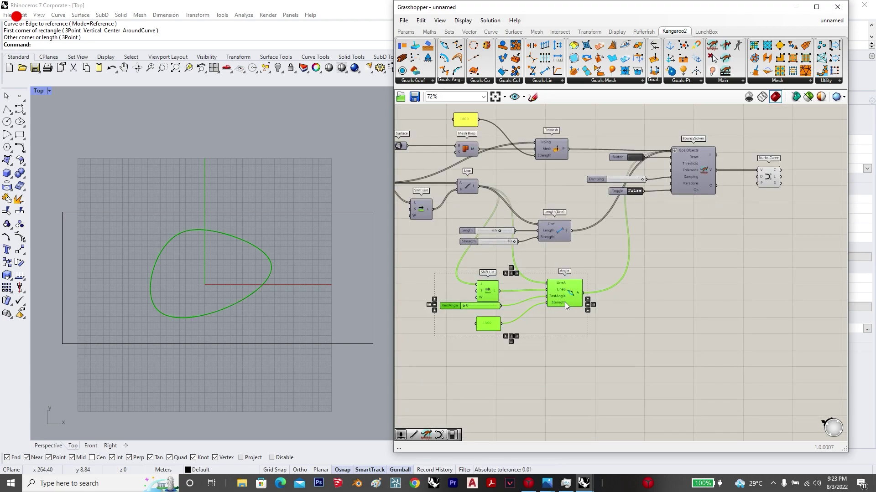
drag(565, 301, 559, 308)
click(576, 341)
drag(572, 361, 482, 295)
middle_click(483, 295)
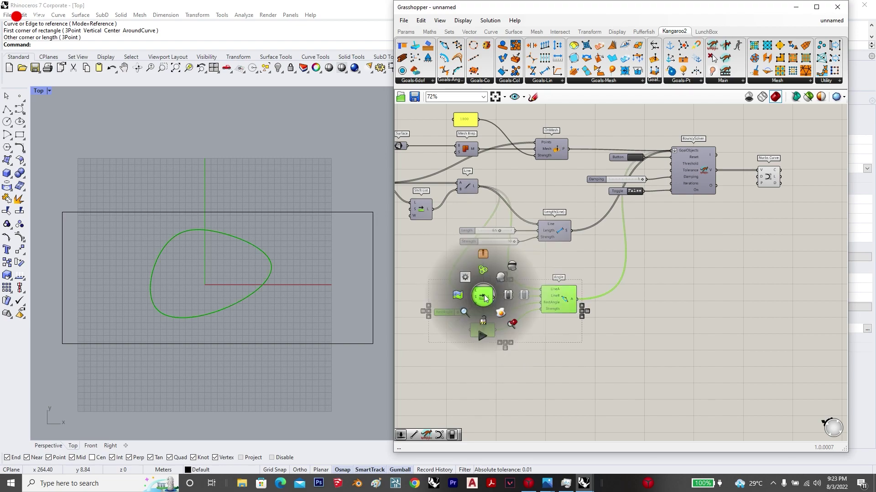
click(520, 269)
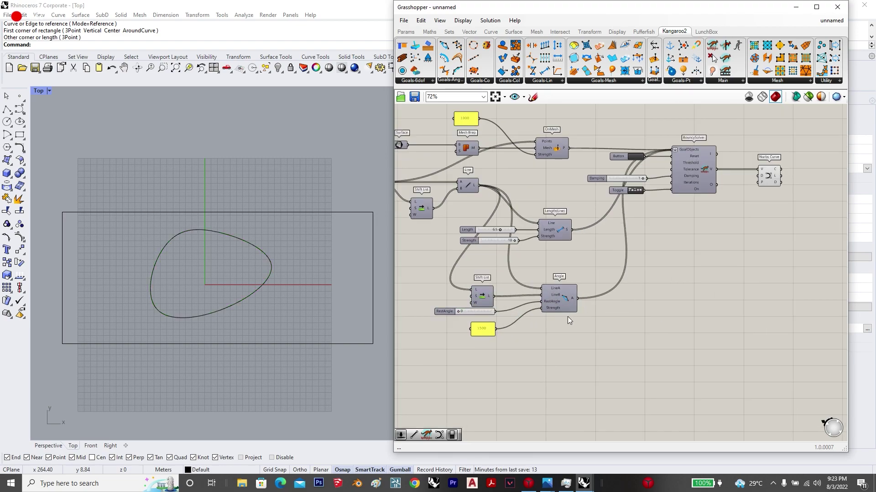
Step: Run the curve growth with the Angle goal by switching the solver toggle to True, stop it with False and reset the solver
double_click(565, 380)
scroll(640, 167, up, 3)
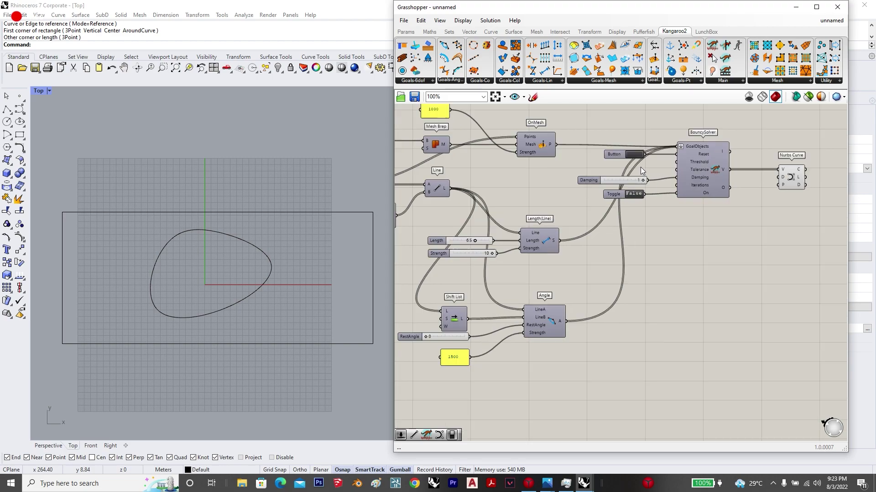
click(634, 206)
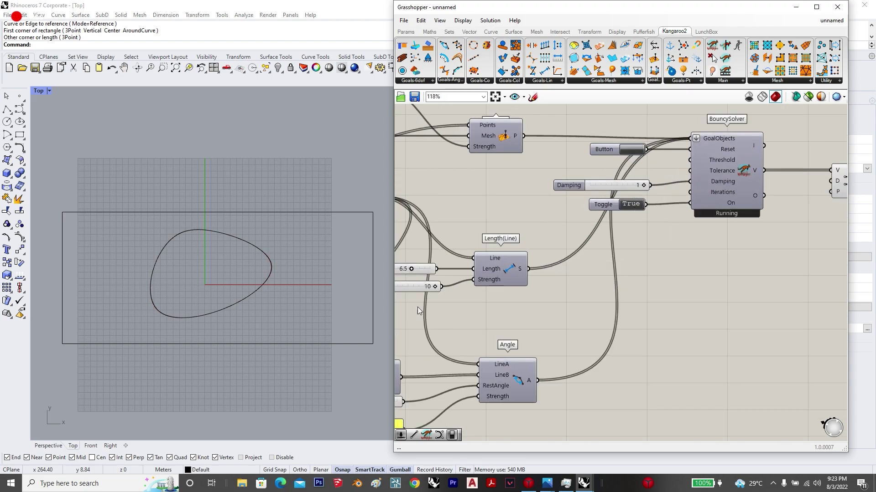
scroll(757, 204, down, 2)
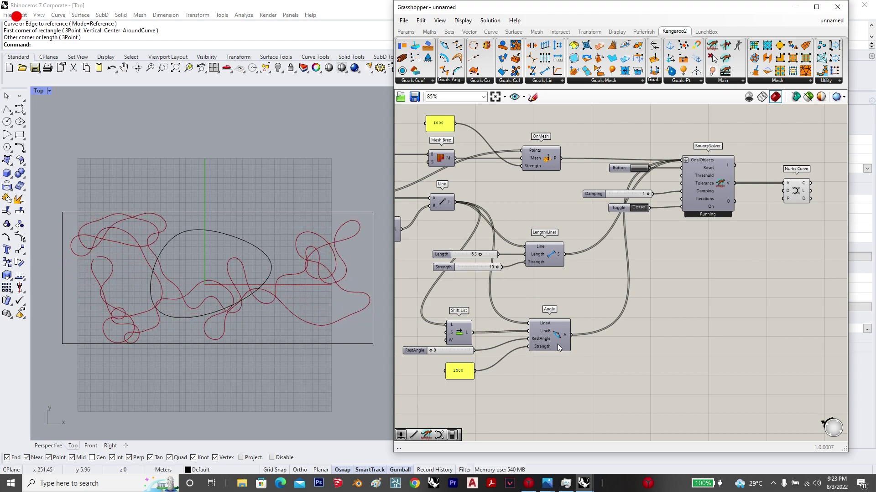
double_click(639, 209)
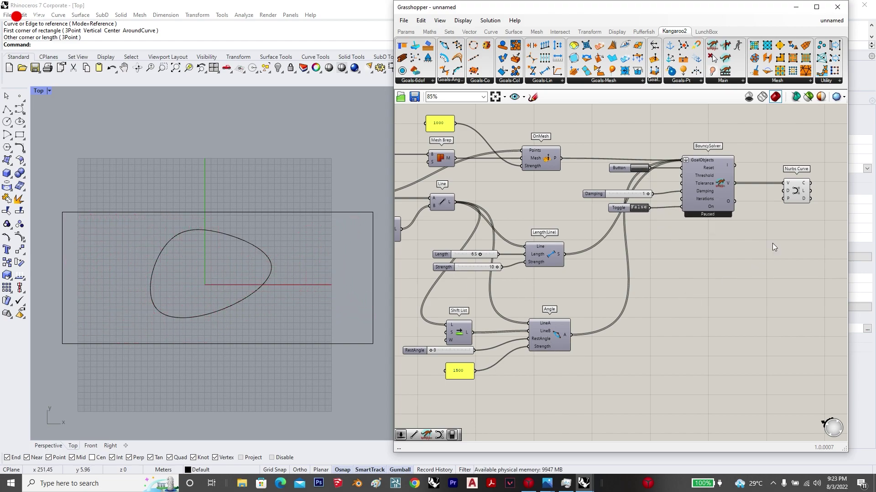
Step: Add a Kangaroo2 Collider goal below the Angle goal and connect the Line output to its Objects input
drag(795, 196, 801, 196)
click(725, 305)
scroll(725, 305, down, 1)
right_drag(593, 409, 622, 363)
double_click(613, 373)
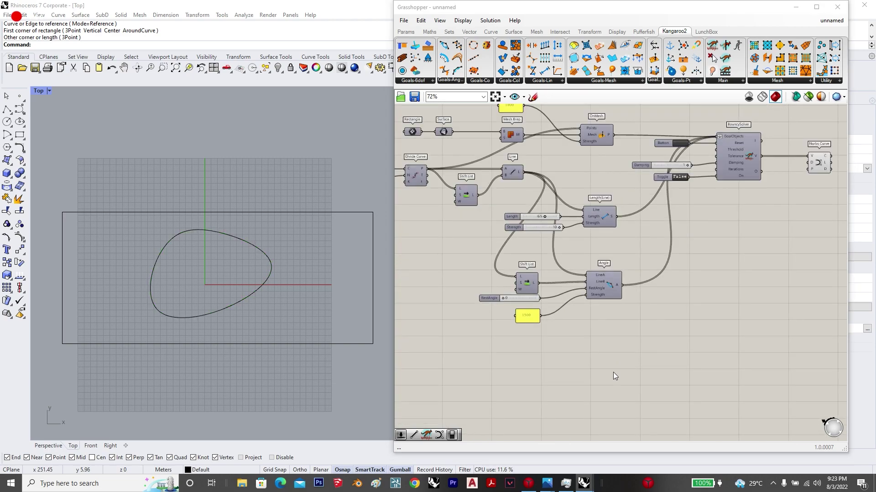
text(collider)
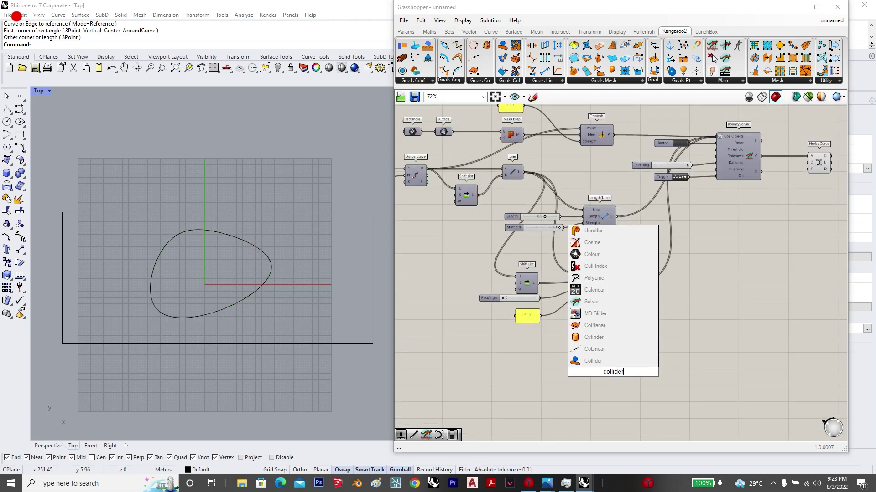
click(625, 358)
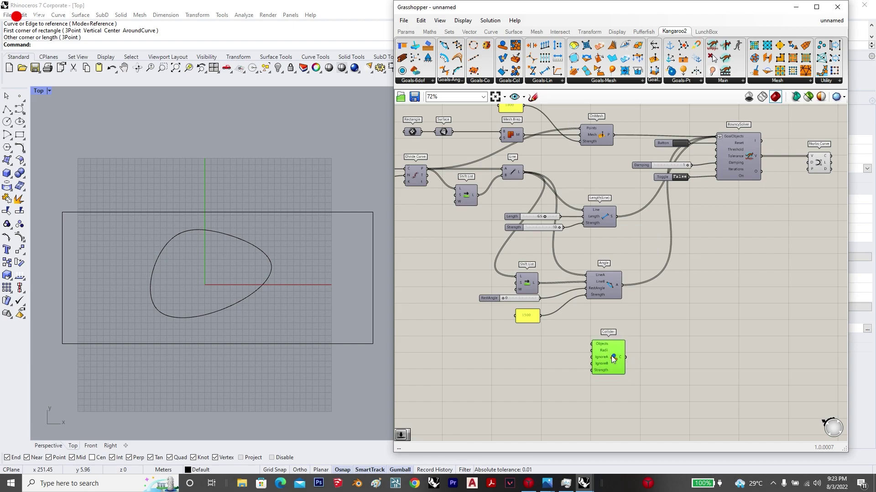
drag(612, 358, 611, 357)
drag(614, 362, 621, 359)
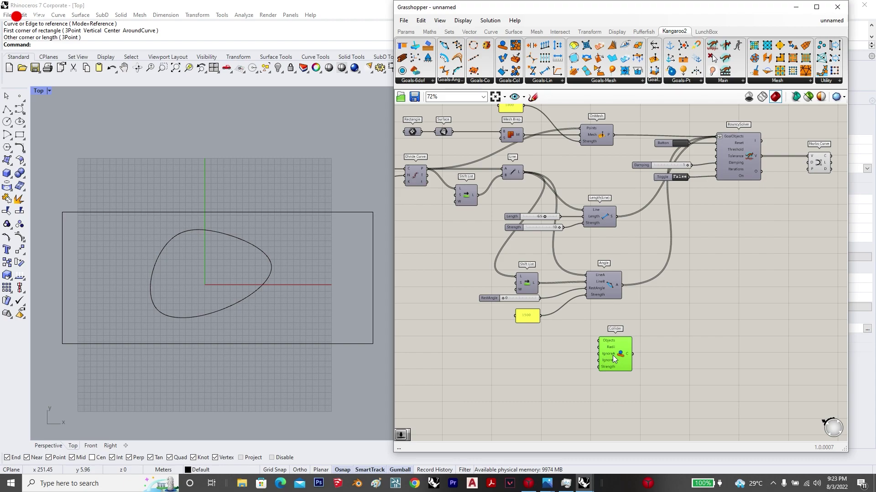
mouse_move(524, 172)
mouse_down()
mouse_move(598, 341)
mouse_move(618, 355)
mouse_up()
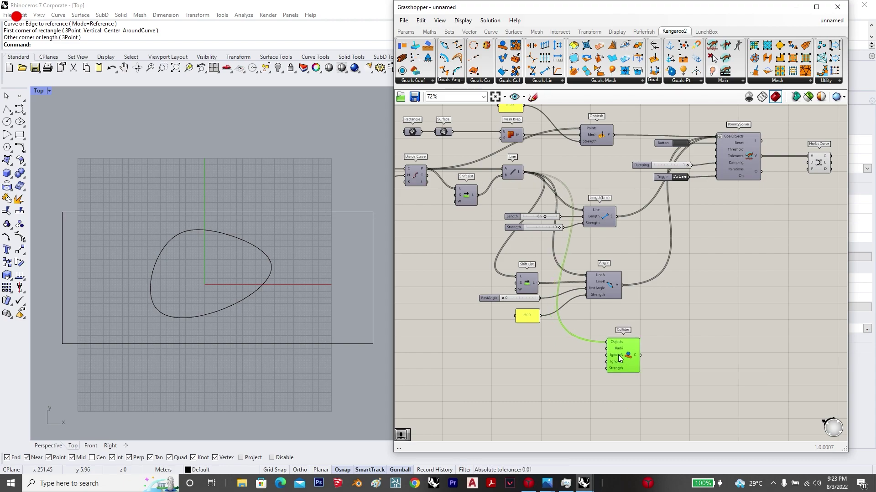
Step: Add a number slider set to 1.65 beside the Collider goal and connect it to the Radii input
double_click(478, 358)
text(1.65)
key(Return)
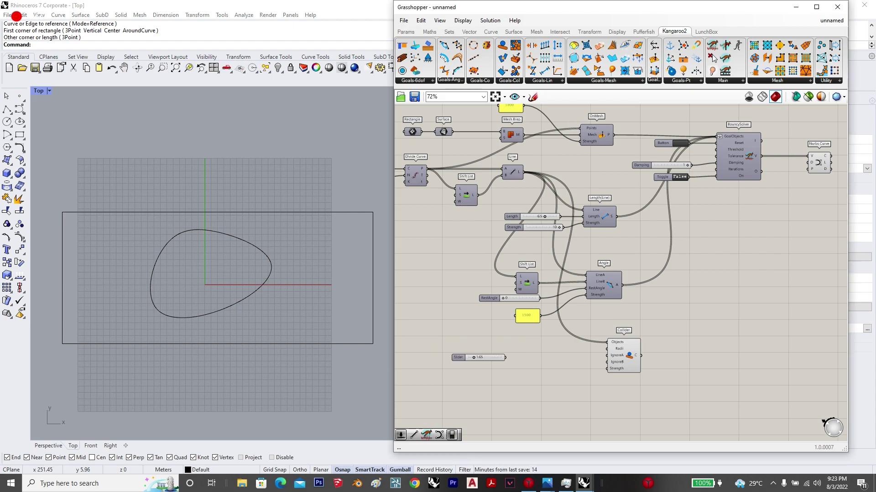
scroll(600, 350, up, 3)
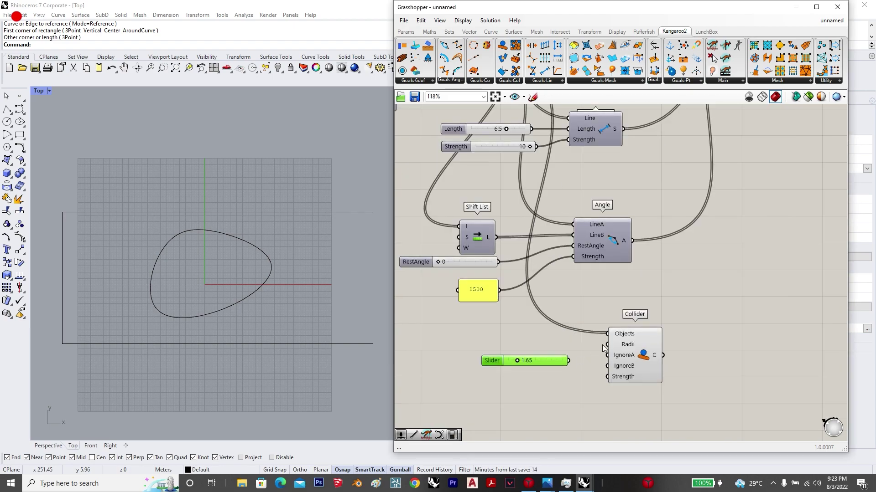
drag(502, 361, 445, 346)
click(468, 390)
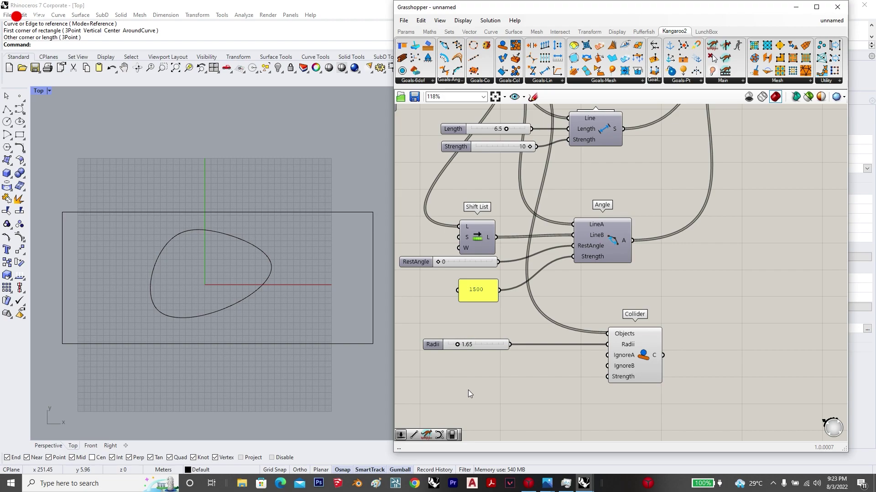
Step: Duplicate the 1500 panel below the Radii slider, set it to 100 and connect it to the Collider goal's Strength input
double_click(468, 390)
alt+drag(486, 296, 483, 389)
double_click(484, 389)
text(100)
click(503, 460)
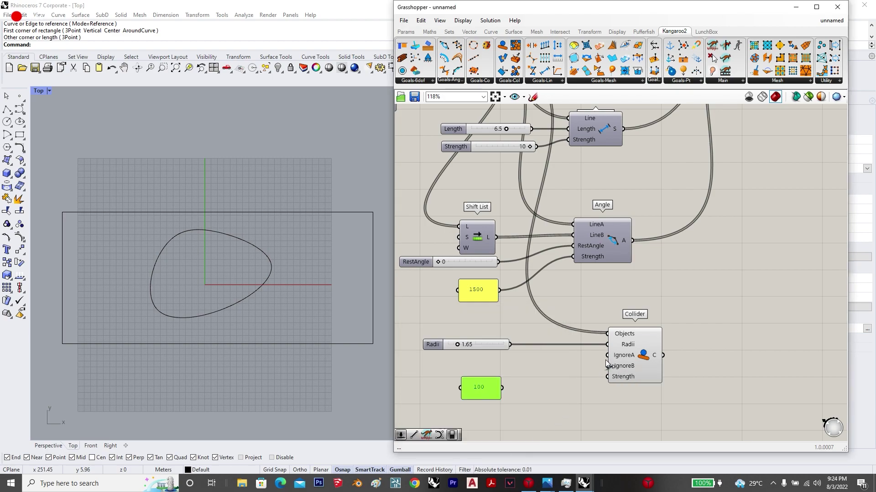
drag(607, 376, 507, 389)
click(609, 401)
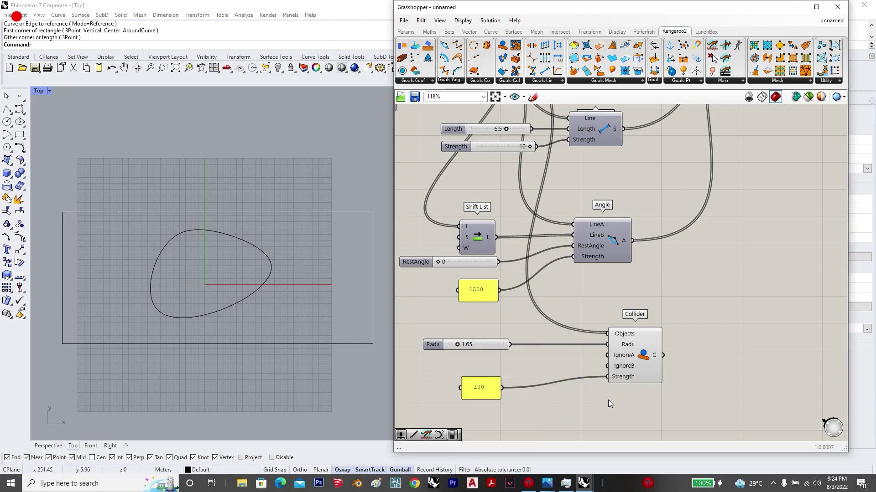
Step: Connect the Collider goal to the BouncySolver's GoalObjects alongside the other goals and turn off the Collider's preview
scroll(609, 400, down, 4)
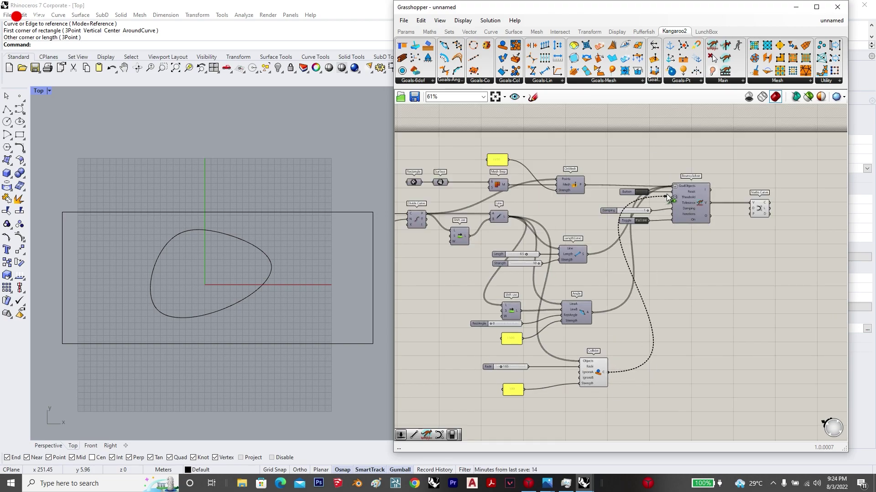
drag(682, 413, 497, 252)
key(space)
click(729, 305)
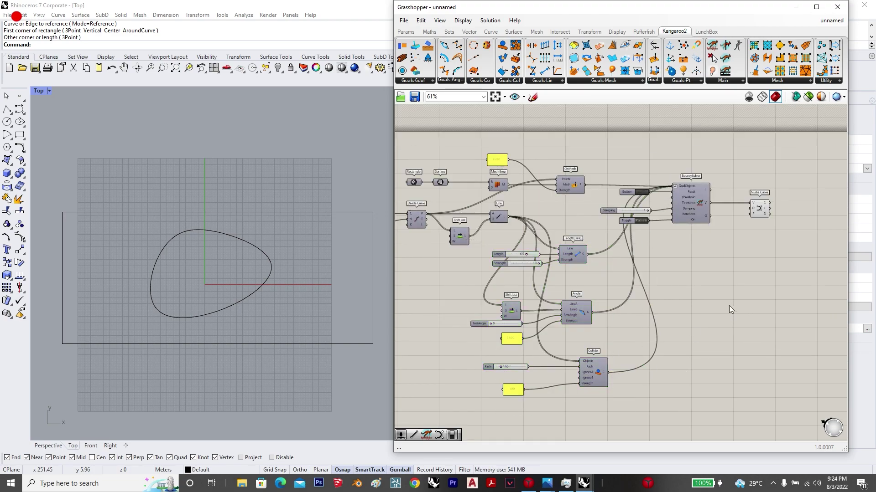
Step: Switch the solver toggle to True to run the curve growth with the Collider goal and inspect the growing curve in the Top view
double_click(641, 221)
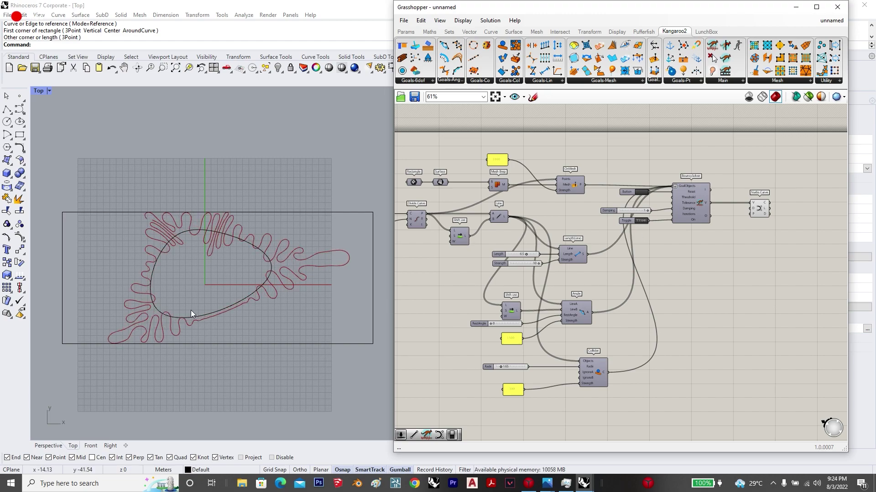
scroll(176, 277, up, 6)
scroll(238, 273, down, 6)
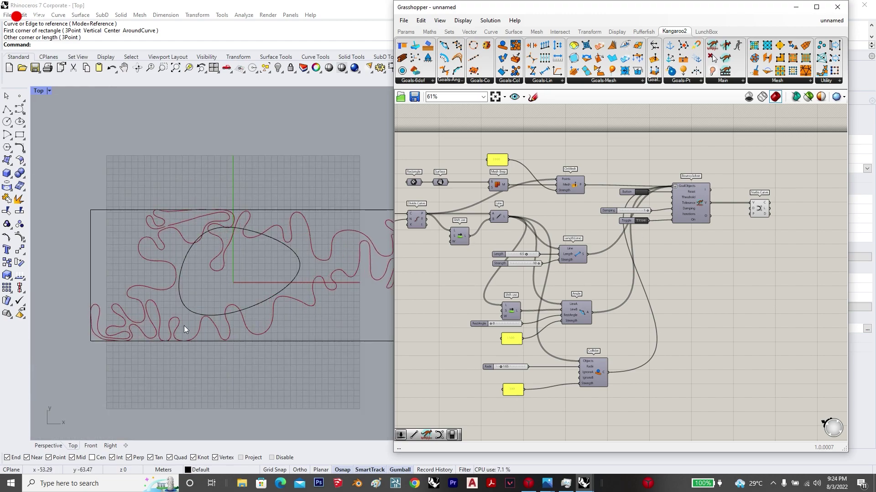
Step: Inspect the grown curve in the Top view and switch the solver toggle to False to pause the growth
scroll(138, 294, down, 4)
scroll(226, 282, up, 4)
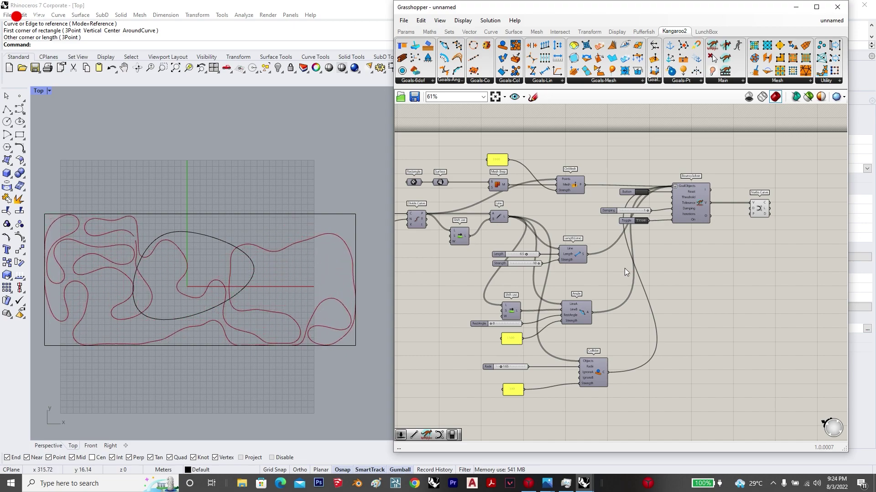
double_click(640, 221)
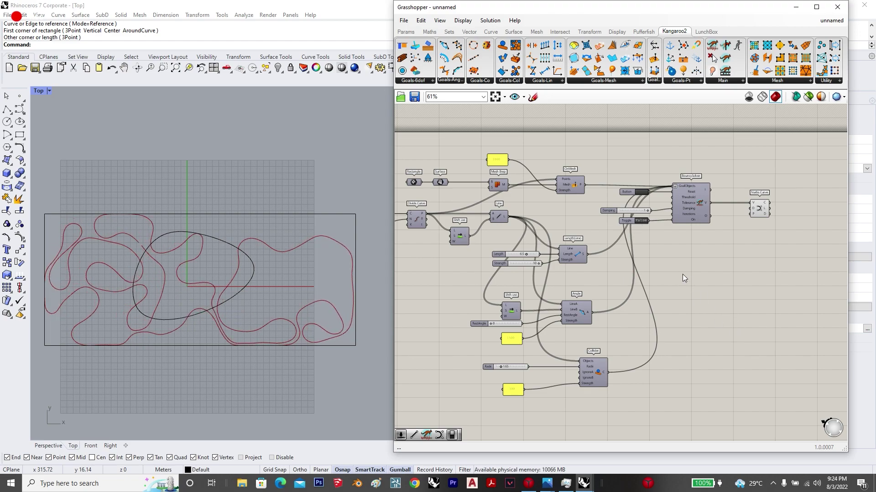
Step: Add a Curve parameter beside Nurbs Curve and connect the Nurbs Curve's C output to it
scroll(553, 214, down, 5)
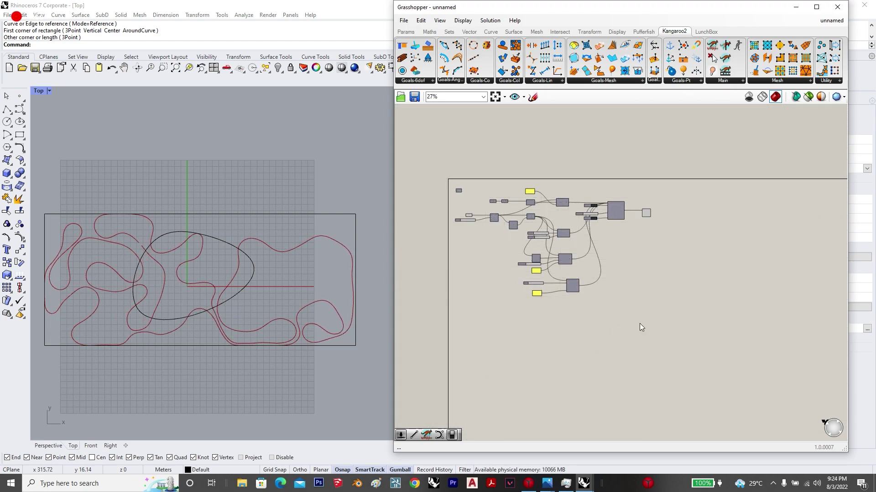
scroll(639, 198, up, 6)
drag(670, 236, 702, 239)
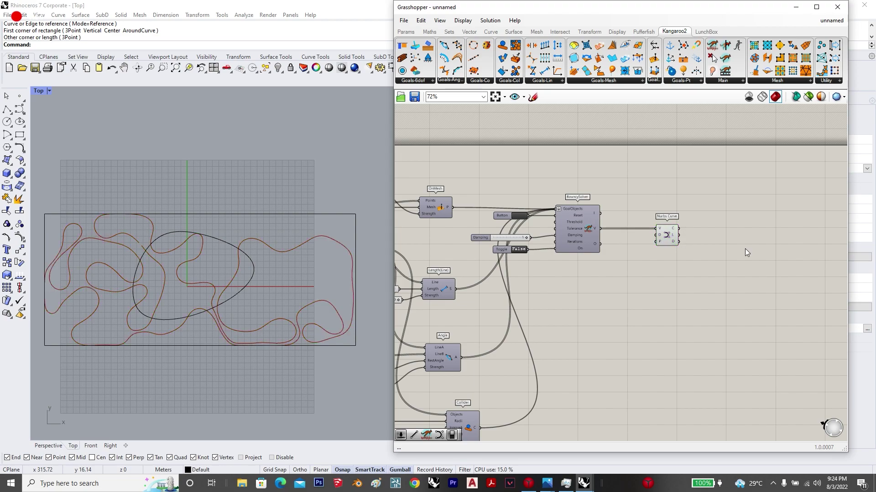
scroll(745, 248, up, 1)
double_click(672, 233)
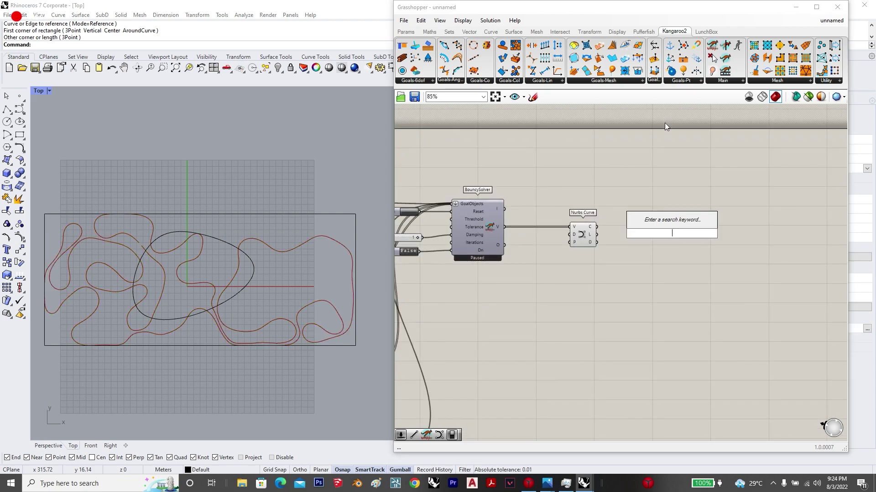
text(curve)
click(639, 222)
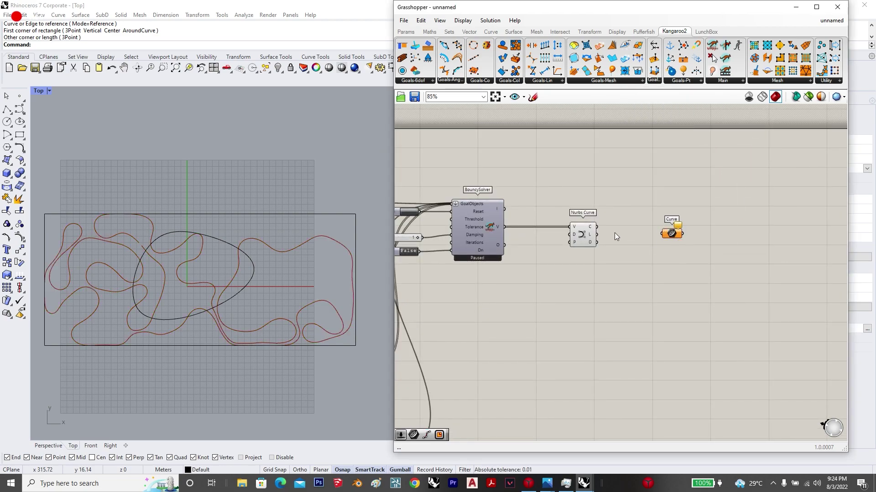
drag(597, 226, 663, 231)
click(711, 233)
Step: Add a Divide Curve component after the Curve parameter and connect the curve to its C input
scroll(720, 233, up, 3)
double_click(720, 234)
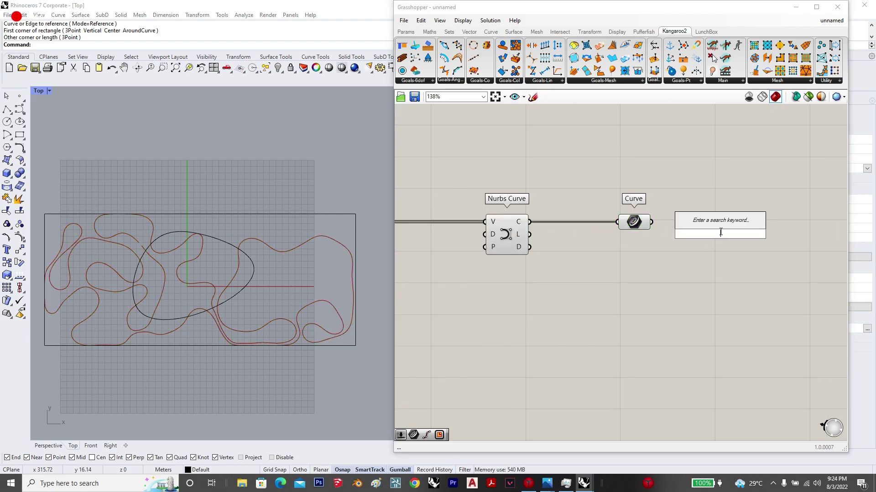
text(divide curve)
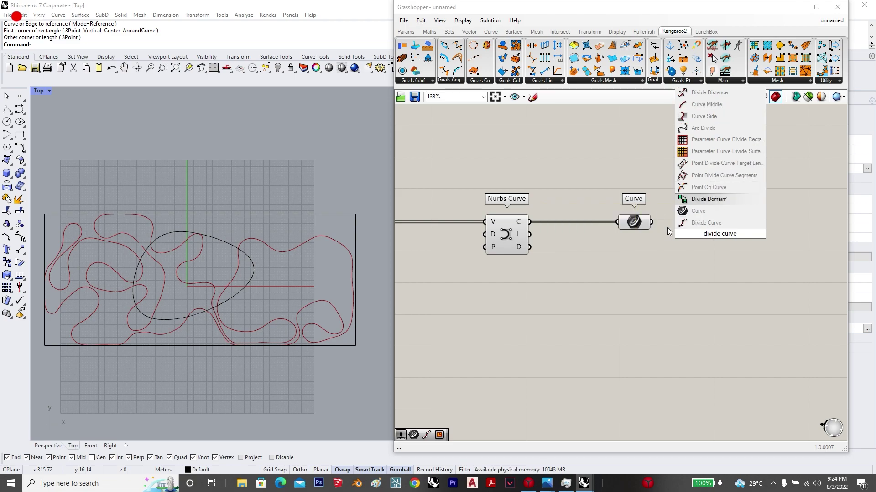
key(Return)
drag(656, 226, 698, 221)
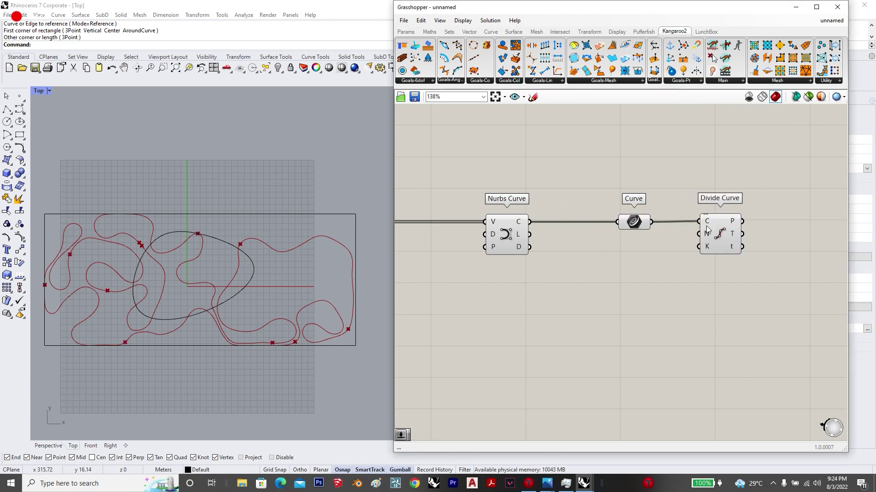
Step: Add a number slider set to 100, connect it to Divide Curve's N input and place it below the Curve parameter
double_click(647, 274)
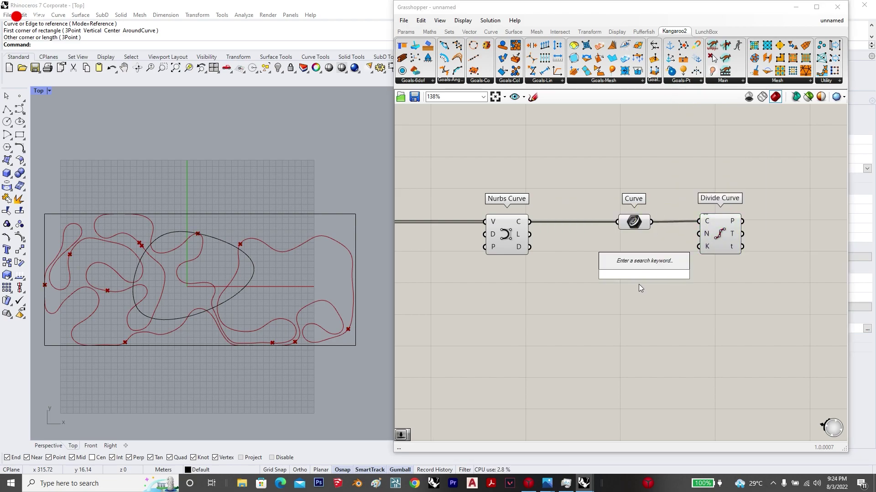
text(100)
key(Return)
drag(698, 234, 695, 274)
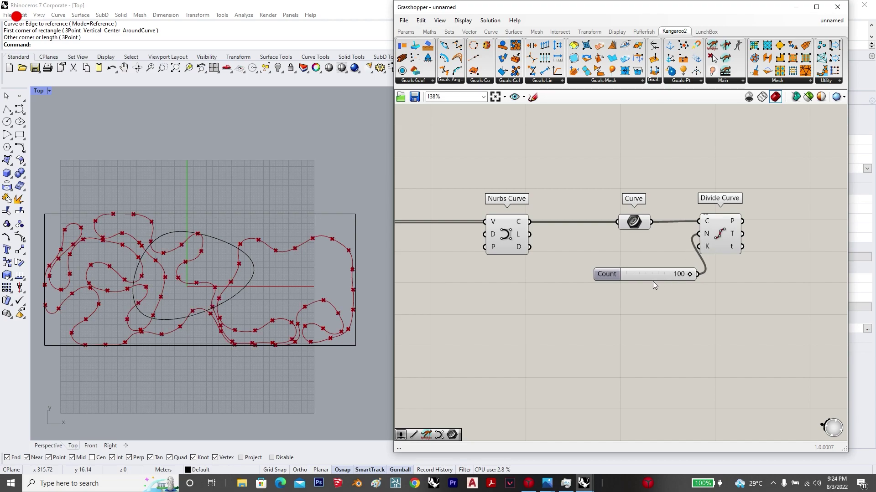
drag(612, 275, 573, 257)
scroll(575, 286, down, 3)
scroll(697, 250, up, 3)
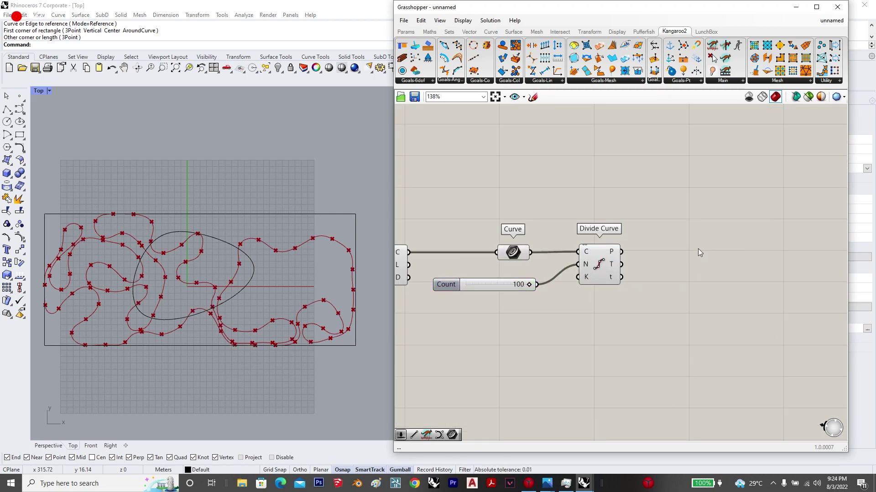
Step: Add a point Deconstruct component and connect Divide Curve's P output to it
double_click(698, 248)
text(deconstruct brep)
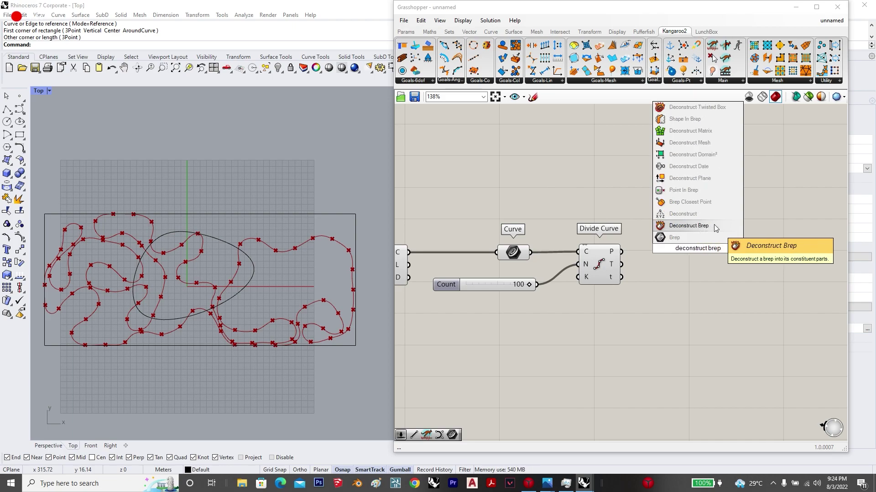
click(674, 268)
double_click(674, 268)
text(deconstruct)
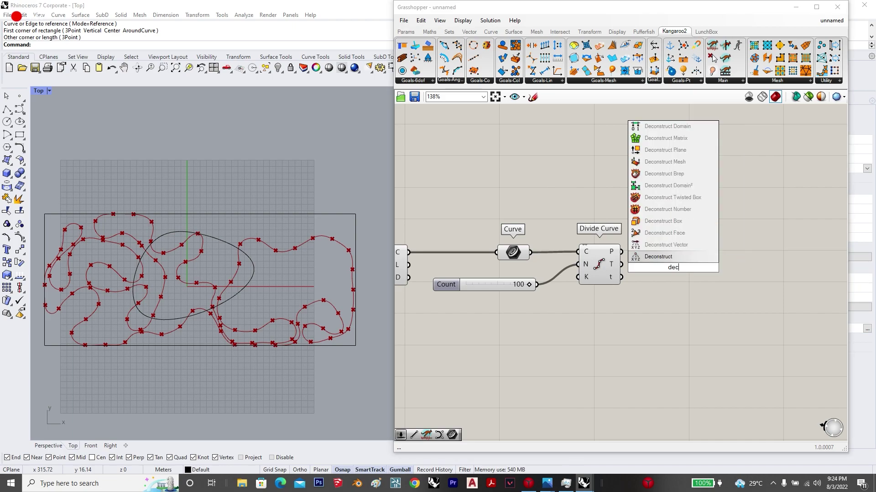
click(679, 259)
right_drag(812, 268, 633, 251)
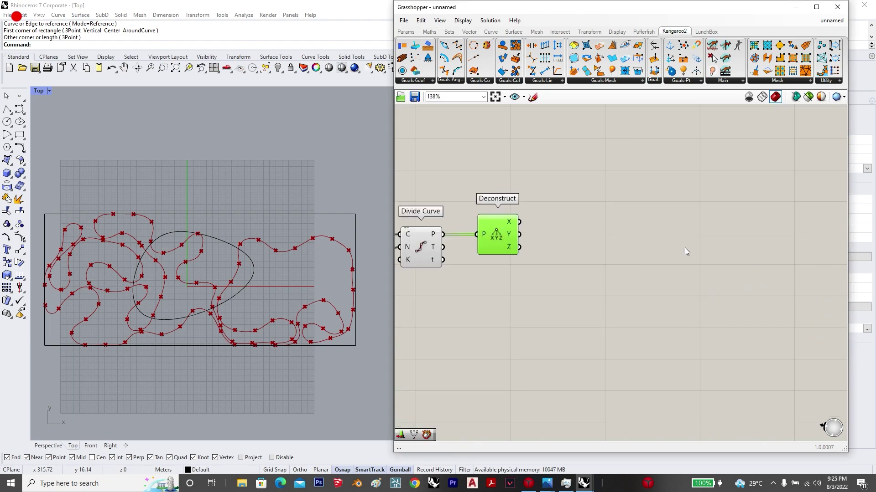
Step: Add a Construct Point component and connect Deconstruct's X and Y outputs to its X and Y inputs
double_click(698, 233)
text(construct)
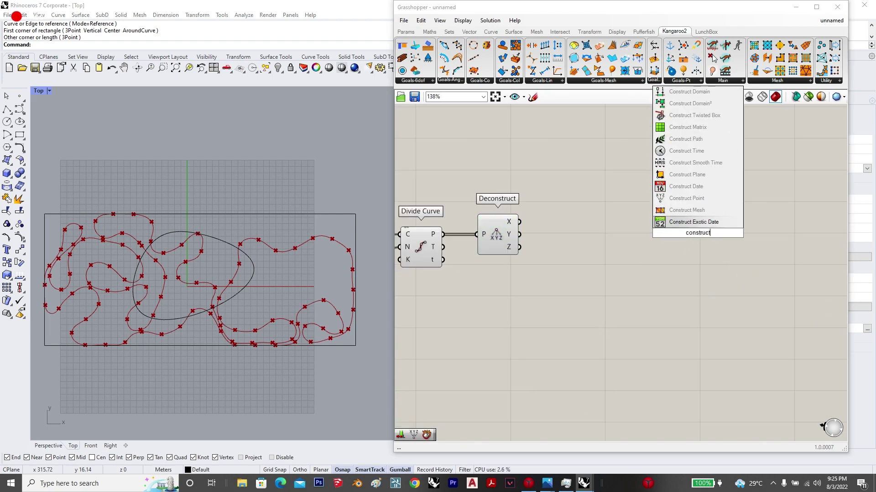
text( p)
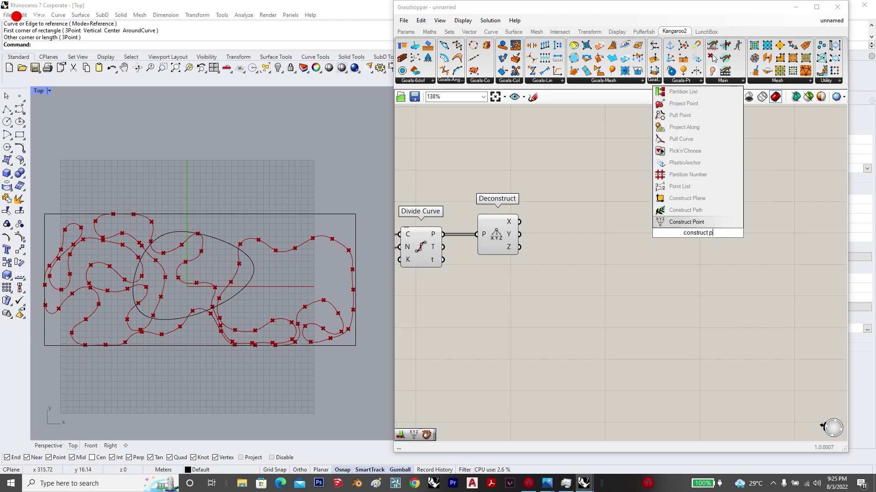
key(Return)
drag(517, 218, 675, 220)
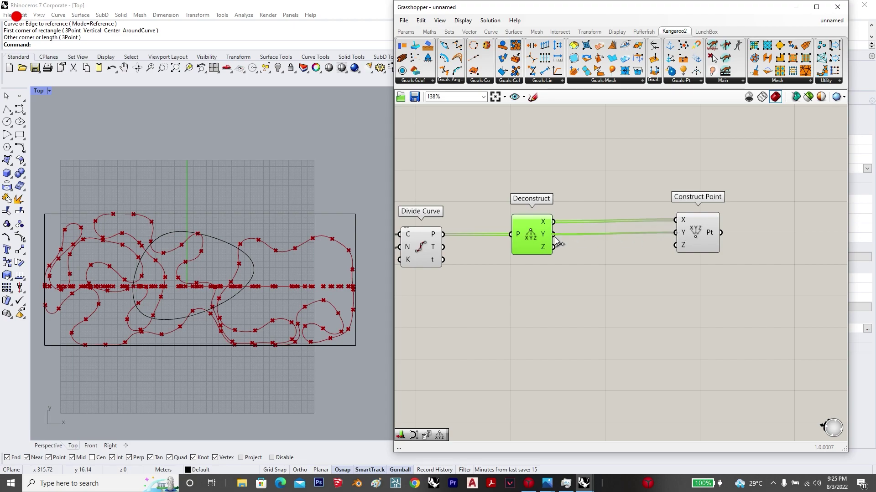
drag(553, 234, 764, 235)
Step: Add a Series component below Deconstruct and connect the Z output to its C input
double_click(587, 287)
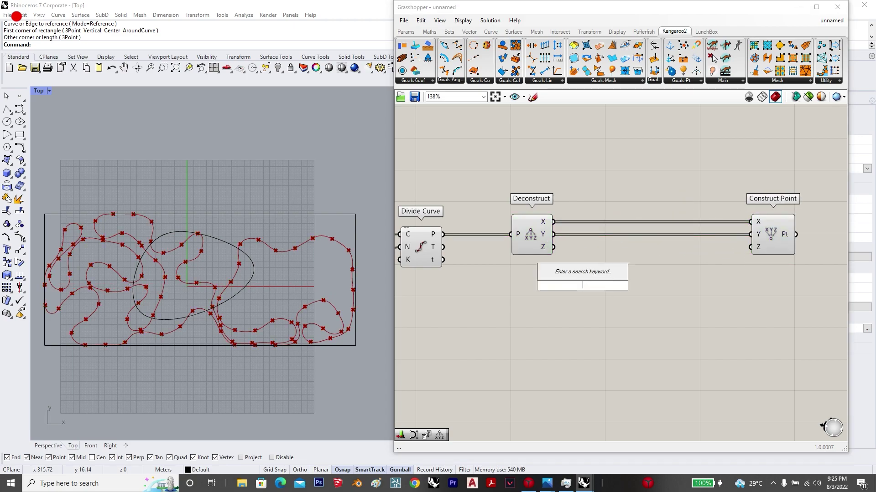
text(series)
click(584, 274)
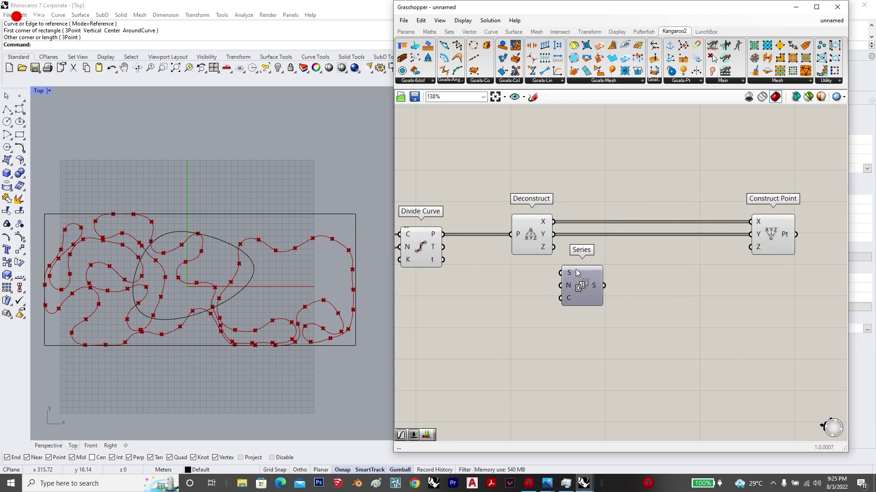
drag(538, 237, 576, 321)
Step: Insert a List Length component between Deconstruct's Z output and the Series C input, with Series placed beside it
double_click(622, 318)
text(listlenght)
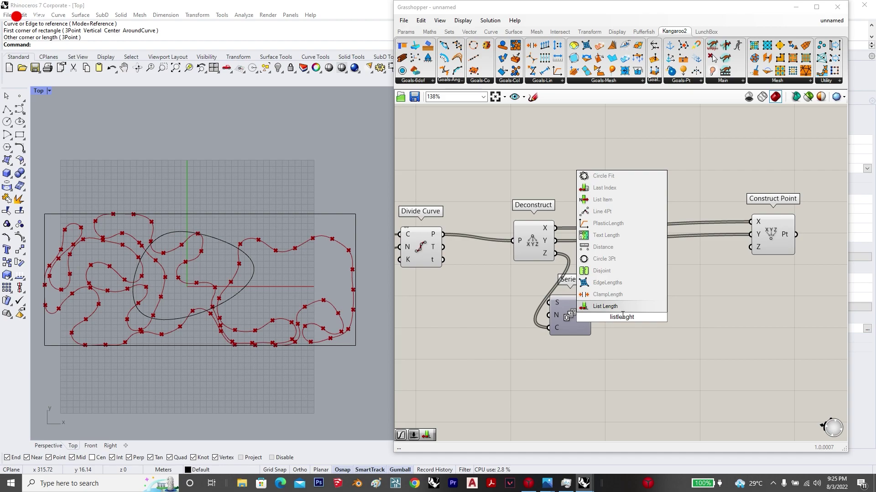
key(Return)
drag(555, 254, 705, 329)
drag(642, 319, 565, 332)
drag(692, 325, 627, 315)
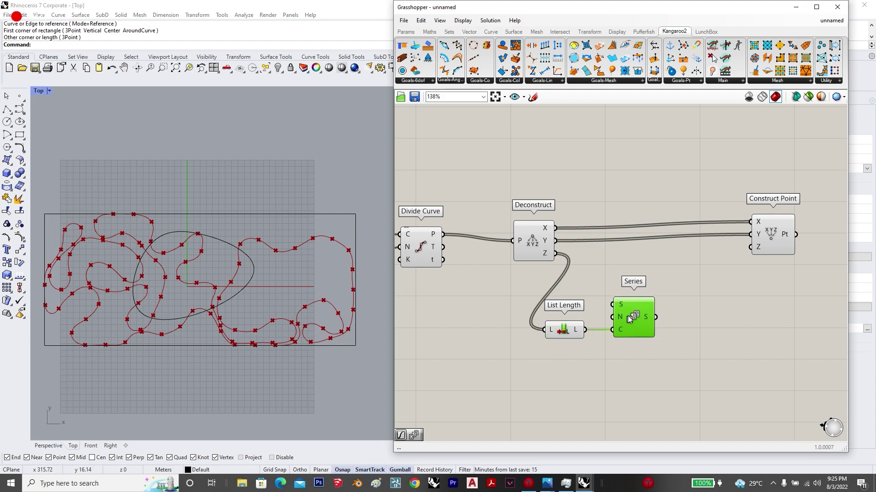
Step: Add a Remap Numbers component after Series and connect the Series output to its V input
click(707, 318)
double_click(707, 318)
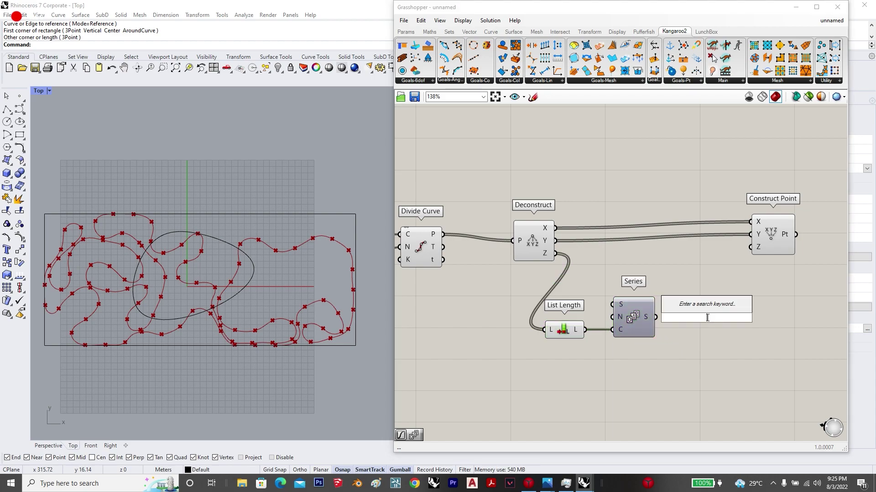
text(rempanumbers)
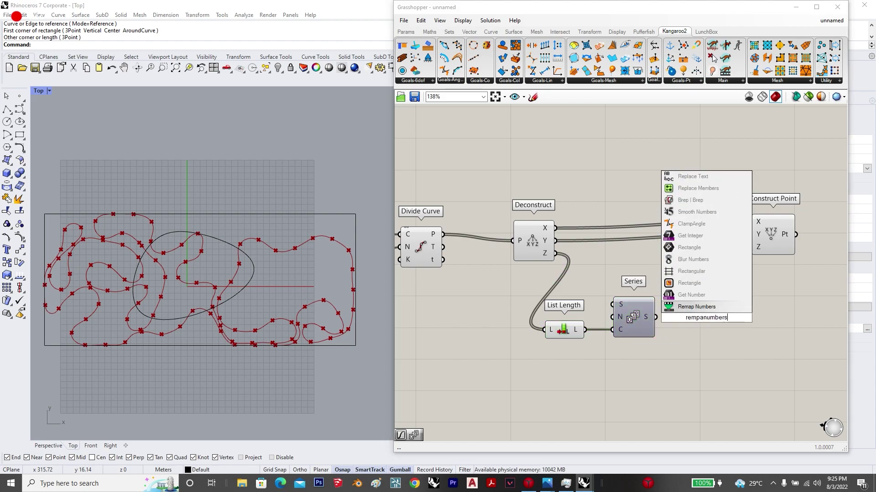
key(Return)
drag(656, 318, 685, 306)
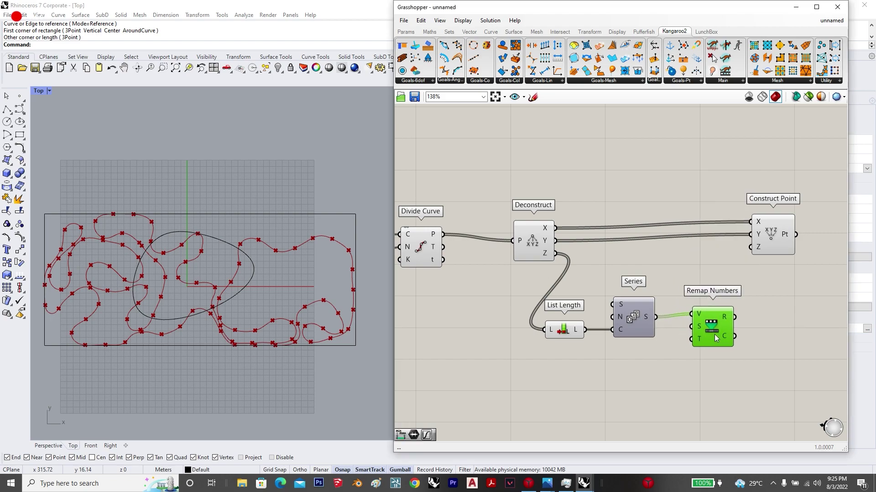
Step: Add a Graph Mapper beside Remap Numbers and connect the R output to it
right_drag(846, 321, 775, 327)
double_click(712, 325)
text(gra)
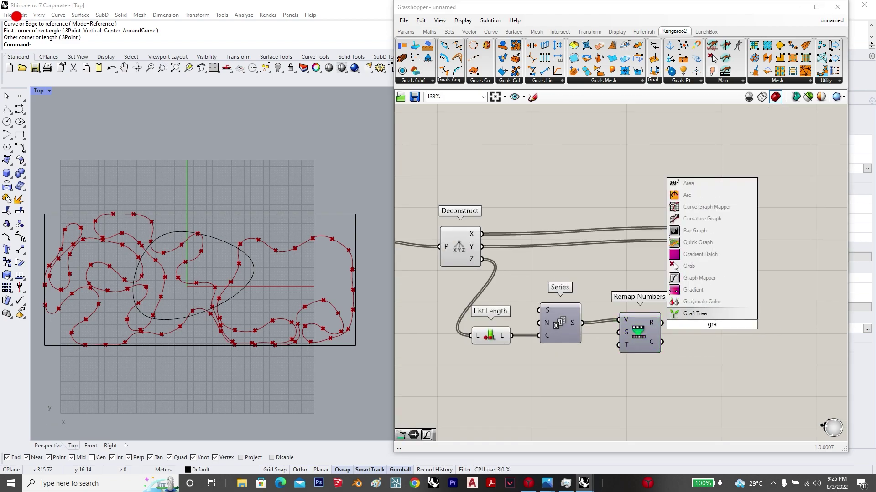
text(phmapper)
key(Return)
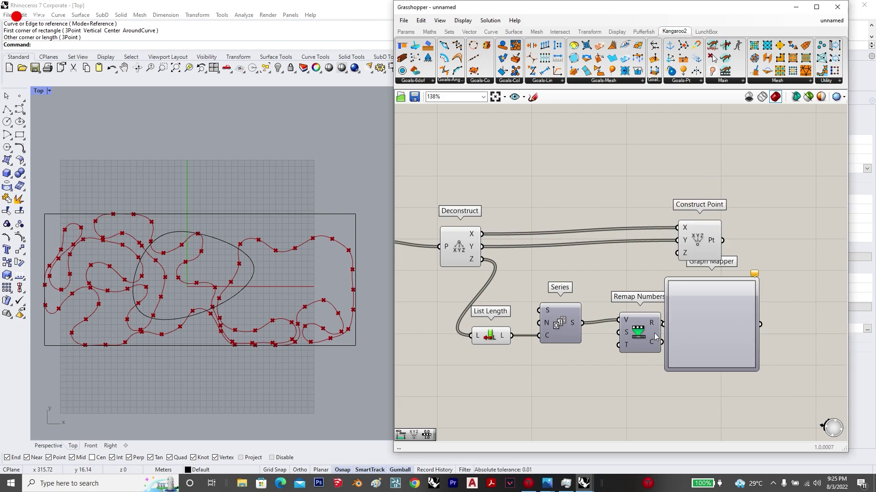
mouse_move(672, 333)
mouse_down()
mouse_move(696, 331)
mouse_move(662, 323)
mouse_up()
Step: Maximize the Perspective viewport in place of the Top view and view the divided curve at an angle from above
double_click(40, 92)
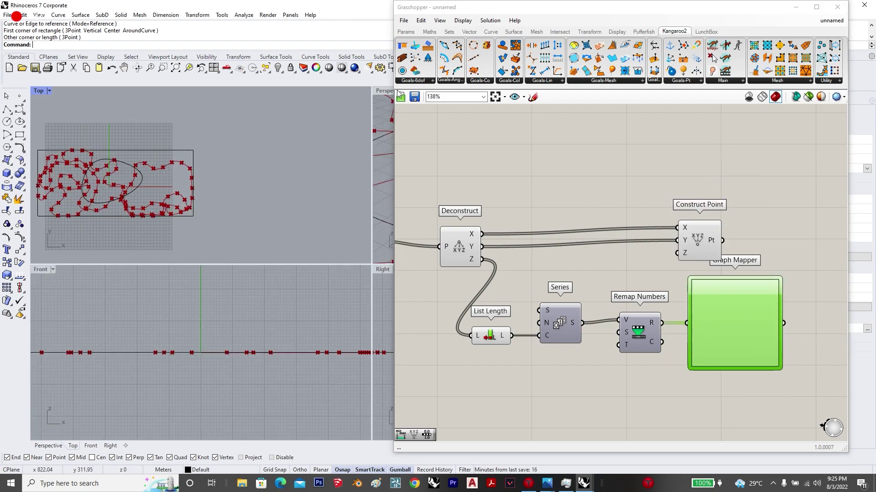
double_click(383, 91)
scroll(213, 267, down, 6)
right_drag(213, 268, 191, 222)
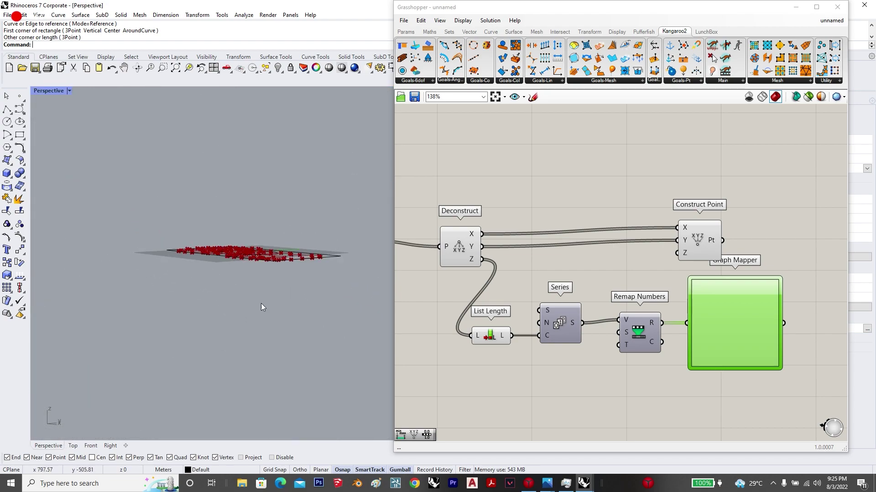
right_drag(262, 306, 319, 292)
Step: Move Construct Point clear of the Graph Mapper and set the mapper's graph type to Sine
scroll(745, 267, down, 5)
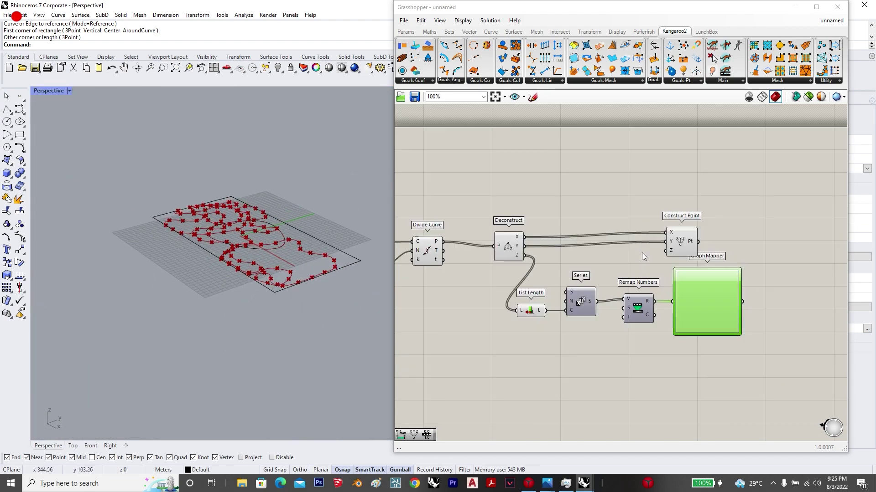
drag(669, 241, 776, 246)
right_click(695, 289)
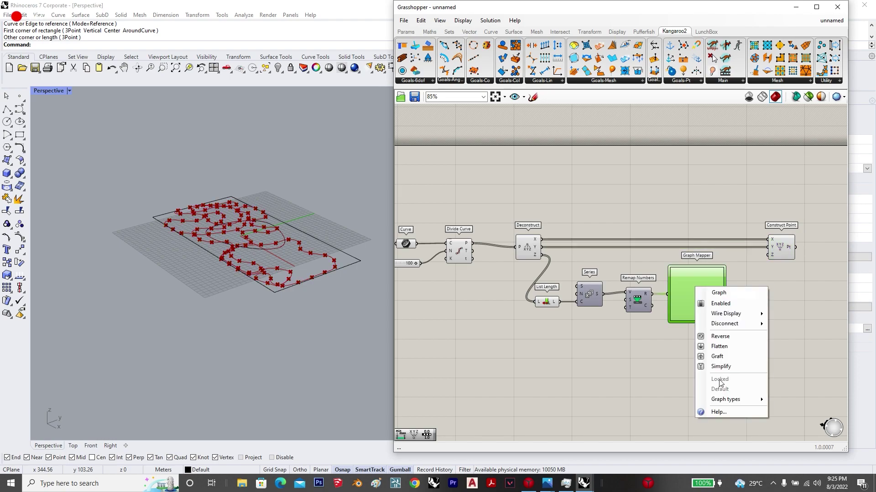
mouse_move(732, 399)
click(807, 454)
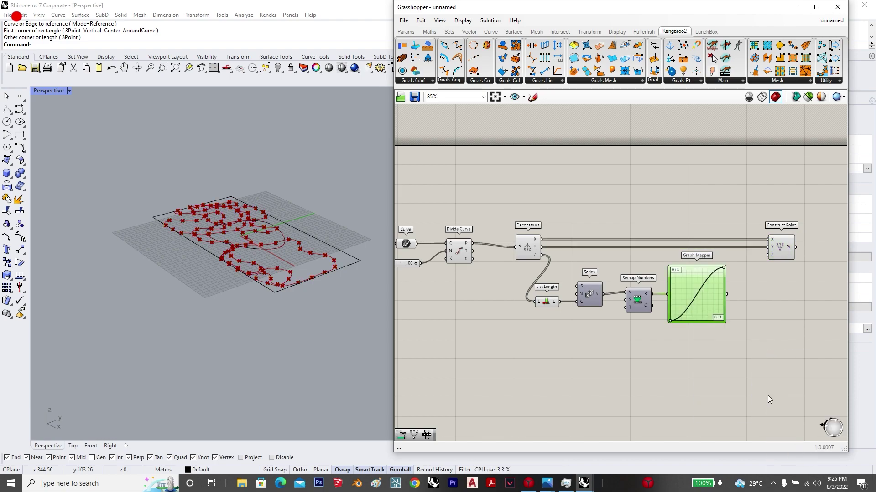
Step: Set the Graph Mapper's upper X limit to 50 and upper Y limit to 25 in the Graph Editor
scroll(707, 301, up, 10)
double_click(631, 225)
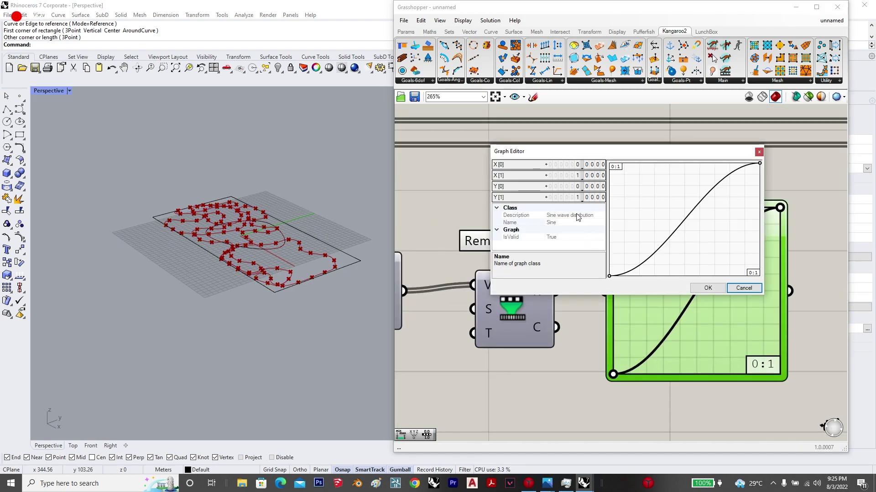
double_click(570, 178)
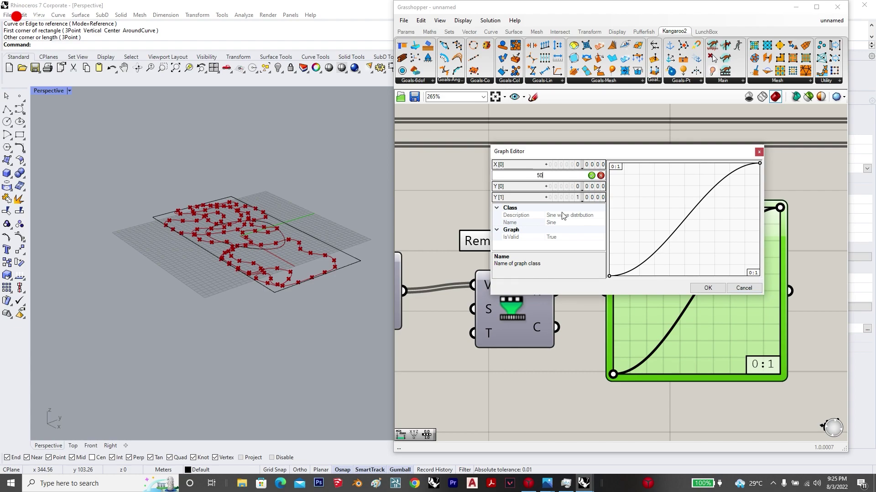
key(Return)
double_click(567, 198)
text(25)
click(707, 288)
scroll(544, 322, down, 3)
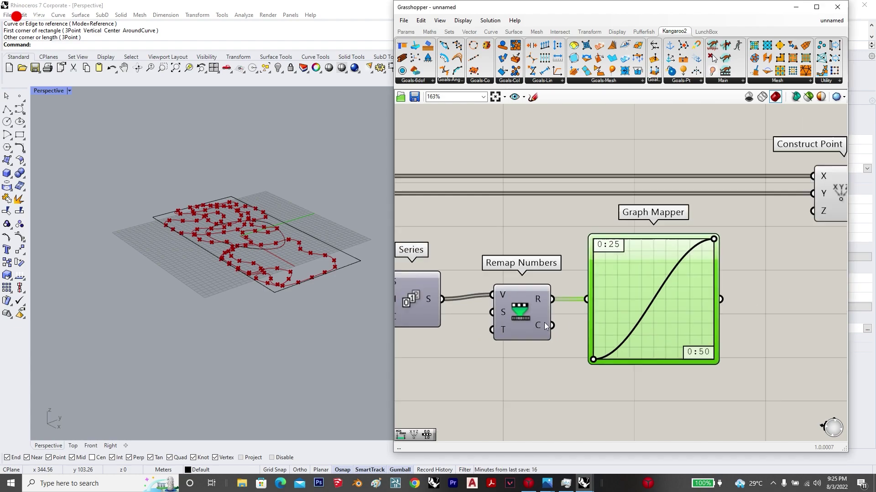
Step: Connect the Graph Mapper's output to Construct Point's Z input and hide the previews of the components before Construct Point
right_drag(783, 210, 706, 246)
drag(653, 317, 616, 340)
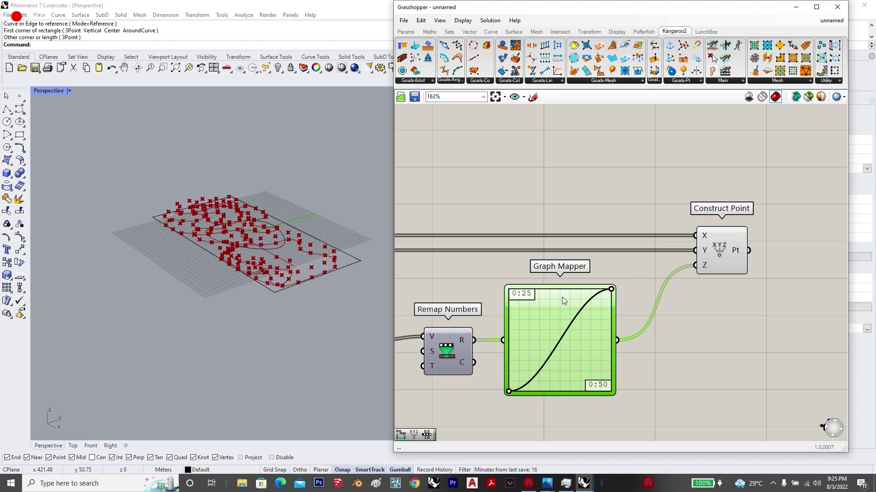
scroll(651, 253, down, 5)
drag(615, 379, 400, 231)
click(648, 244)
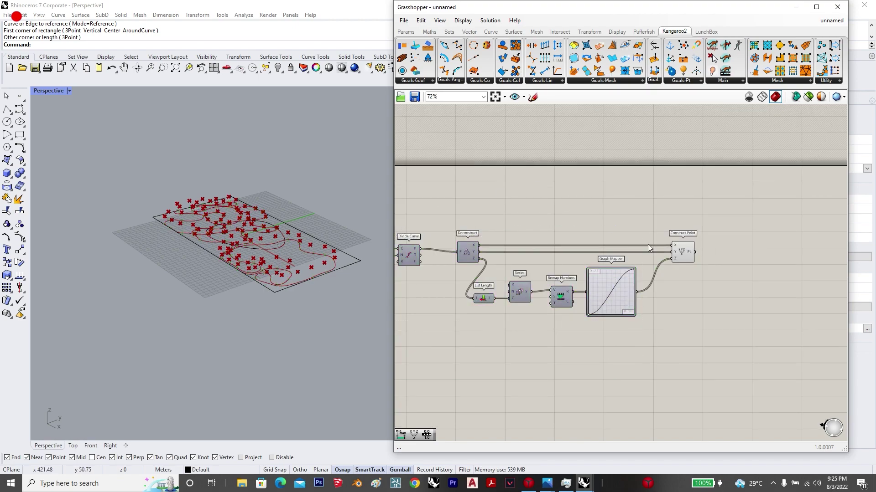
Step: Add a Nurbs Curve component after Construct Point and connect the Pt output to its V input
scroll(670, 251, up, 2)
double_click(752, 244)
text(nurbs curve)
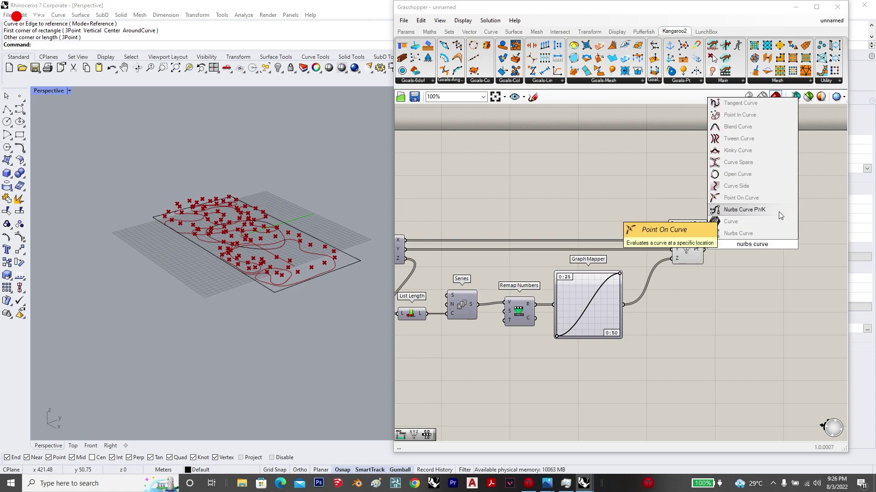
click(775, 232)
drag(740, 237, 740, 238)
drag(748, 251, 788, 265)
Step: Hide the previews of Construct Point and the earlier components so only the Nurbs Curve result stays displayed
scroll(724, 292, down, 2)
drag(760, 380, 451, 238)
middle_click(451, 239)
click(476, 269)
click(492, 394)
scroll(623, 248, down, 5)
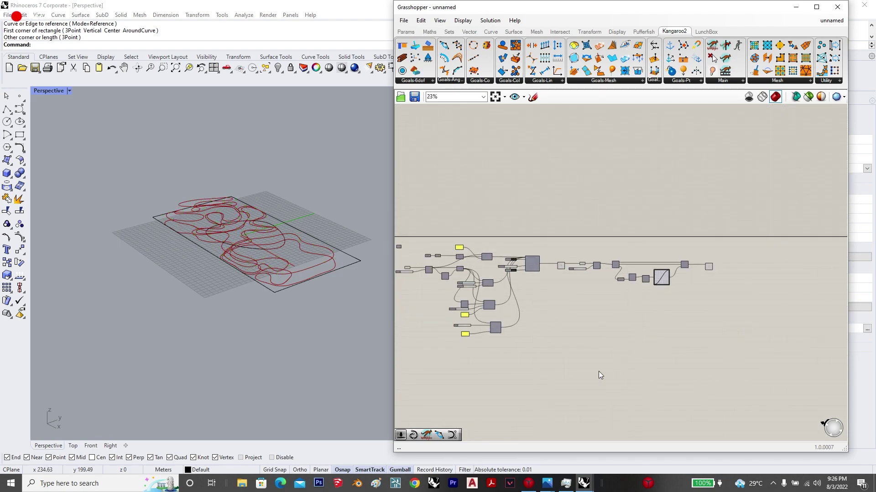
drag(598, 371, 511, 242)
middle_click(518, 246)
click(547, 219)
click(614, 348)
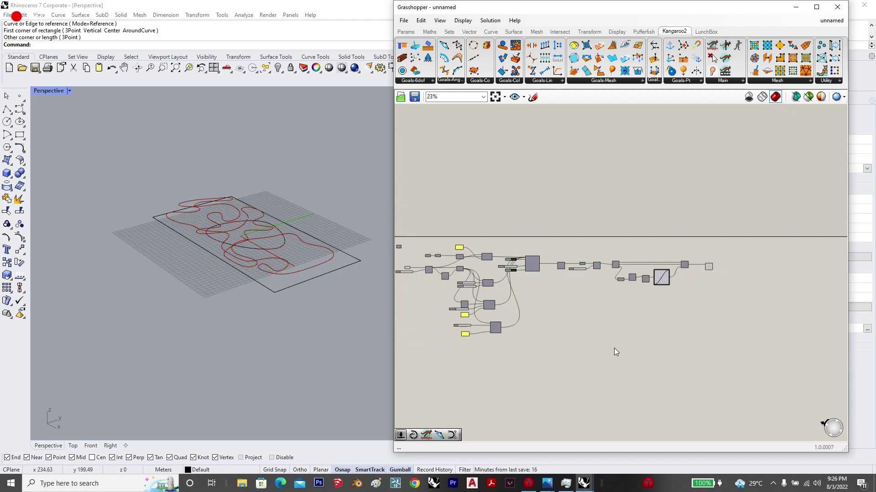
Step: Reshape the Graph Mapper's sine curve into about three full waves, checking the curve's heights from a low side angle
right_drag(662, 304, 663, 283)
scroll(667, 252, up, 6)
right_drag(173, 317, 175, 267)
scroll(188, 270, up, 5)
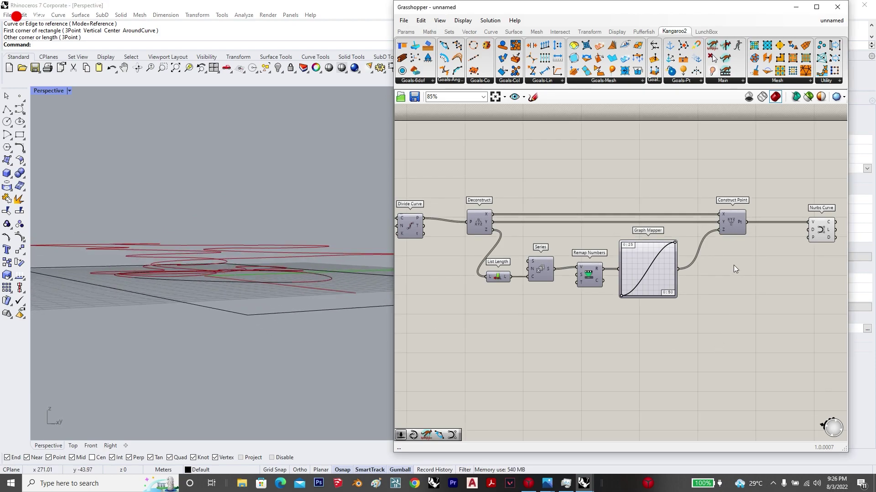
scroll(639, 281, up, 3)
drag(609, 307, 680, 311)
scroll(637, 359, down, 4)
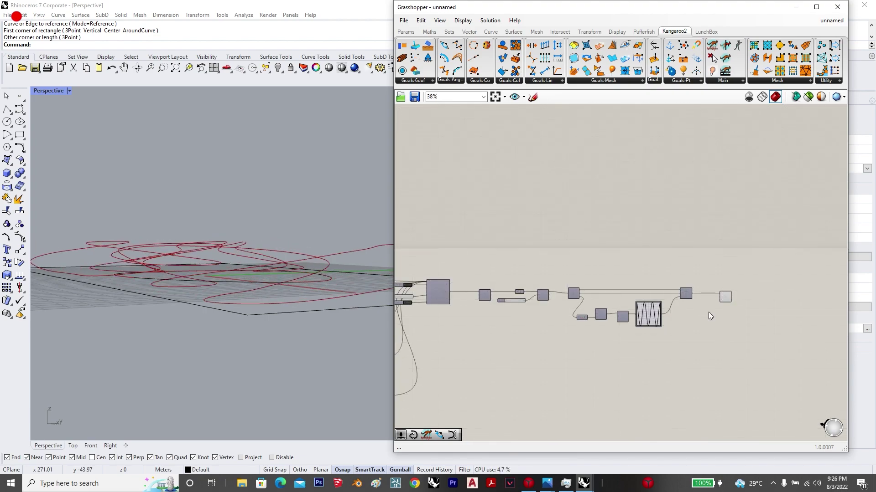
Step: Duplicate the component chain from Divide Curve to Nurbs Curve and place the copy below the original
click(739, 288)
scroll(728, 298, down, 2)
click(716, 369)
drag(776, 356, 492, 341)
scroll(478, 285, up, 4)
scroll(479, 284, down, 5)
key(ctrl+c)
key(ctrl+v)
click(690, 378)
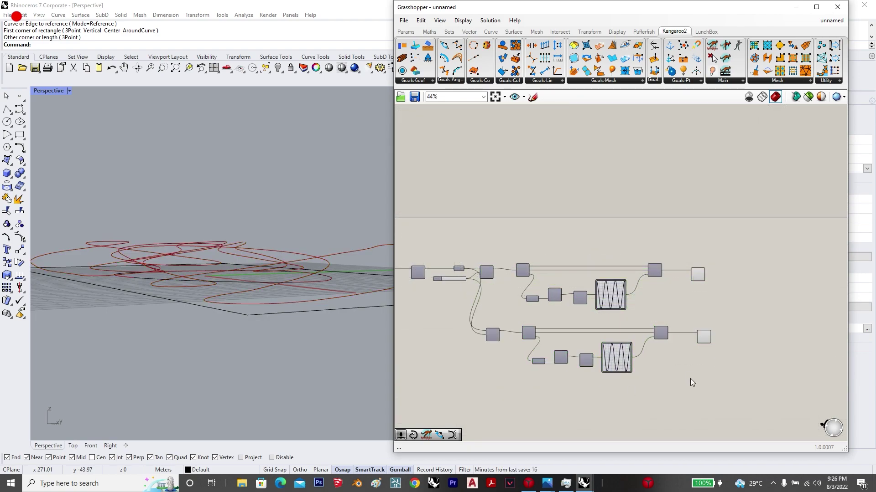
Step: Add a Move component after the copied Nurbs Curve and connect the curve's C output to its G input
scroll(719, 337, up, 3)
double_click(718, 323)
text(move)
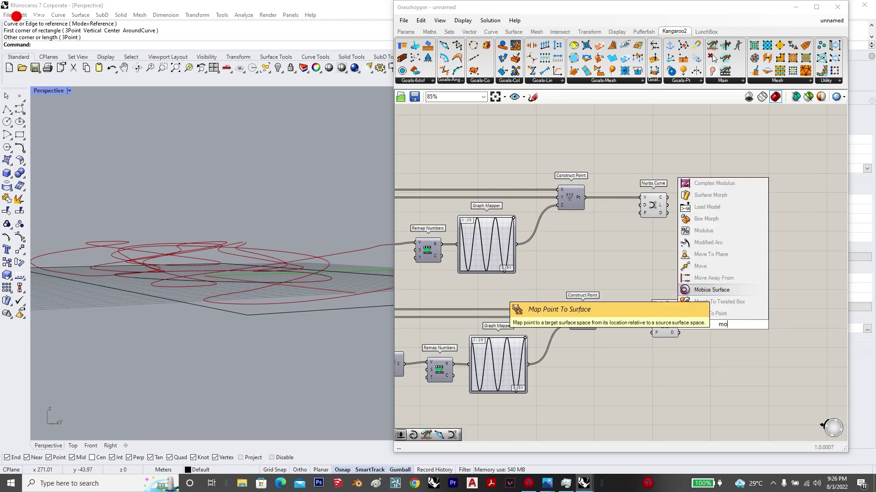
click(740, 294)
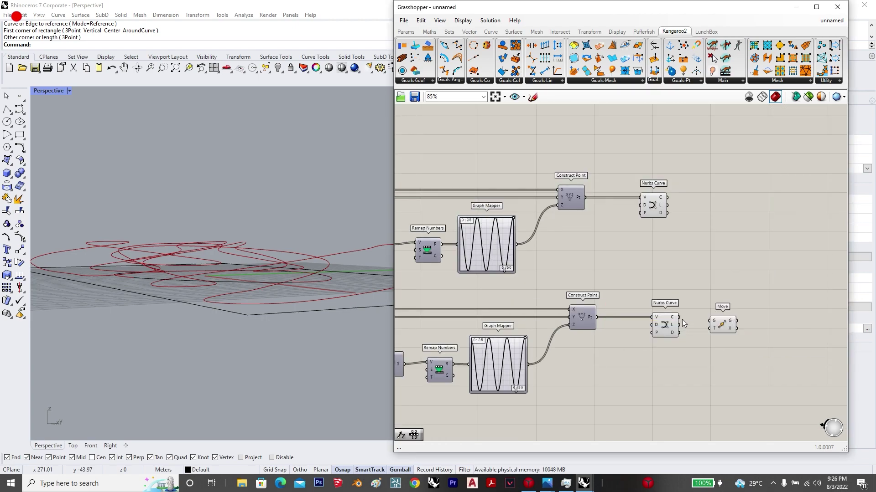
drag(680, 318, 739, 323)
Step: Add a Unit Z vector with a number slider as its factor, connect it to Move's T input, and set the slider to 40
double_click(693, 363)
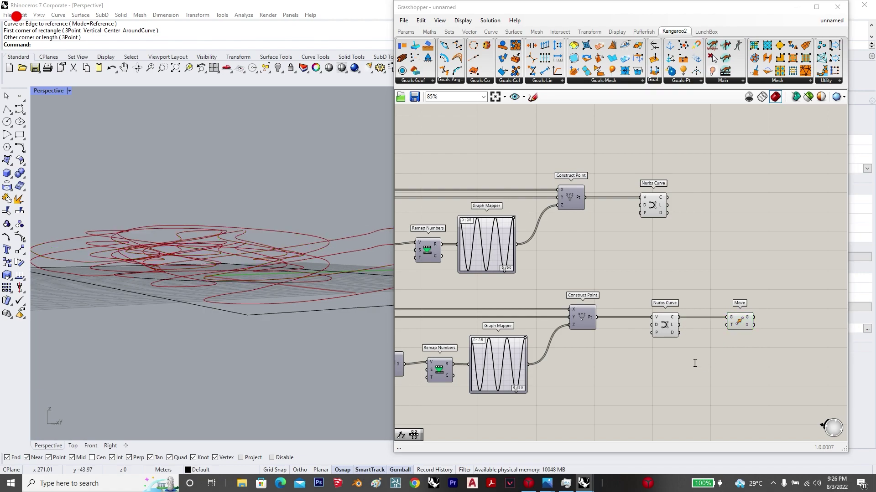
text(z)
key(Return)
double_click(647, 362)
text(50)
key(Return)
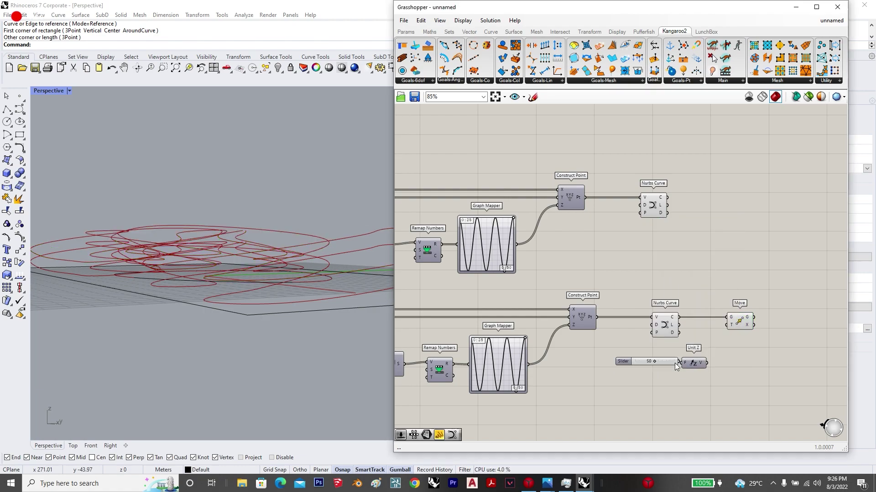
scroll(675, 364, up, 3)
drag(666, 363, 757, 298)
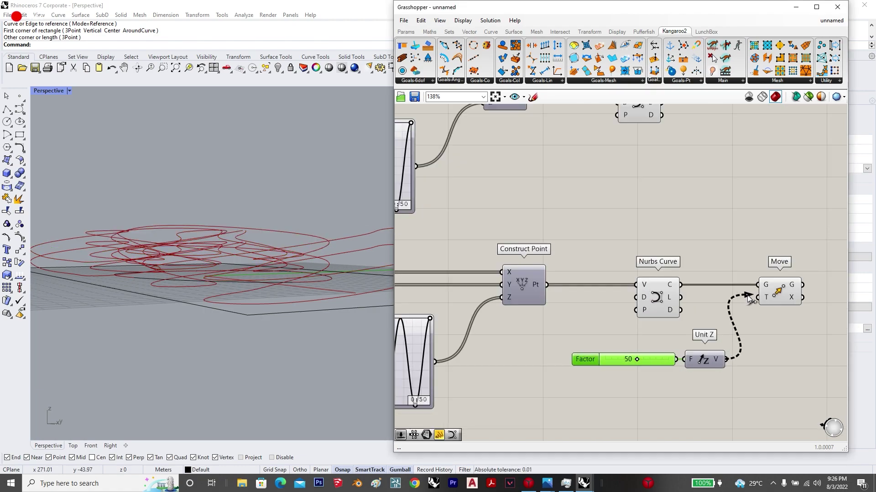
drag(639, 359, 630, 360)
Step: Move the upper Nurbs Curve component in line with Move and hide the preview of the copied Nurbs Curve
scroll(686, 361, down, 4)
drag(658, 244, 723, 244)
drag(655, 358, 549, 211)
middle_click(561, 223)
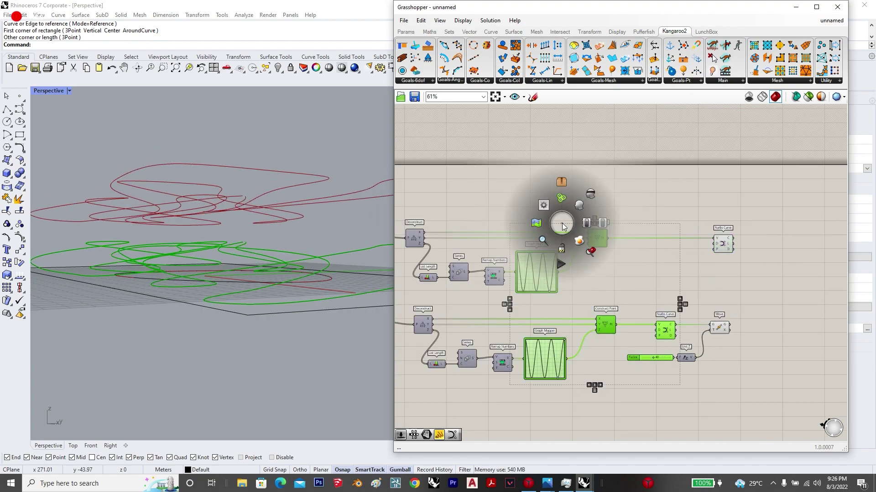
click(584, 200)
click(661, 199)
right_drag(777, 318, 730, 311)
scroll(699, 313, up, 2)
click(654, 326)
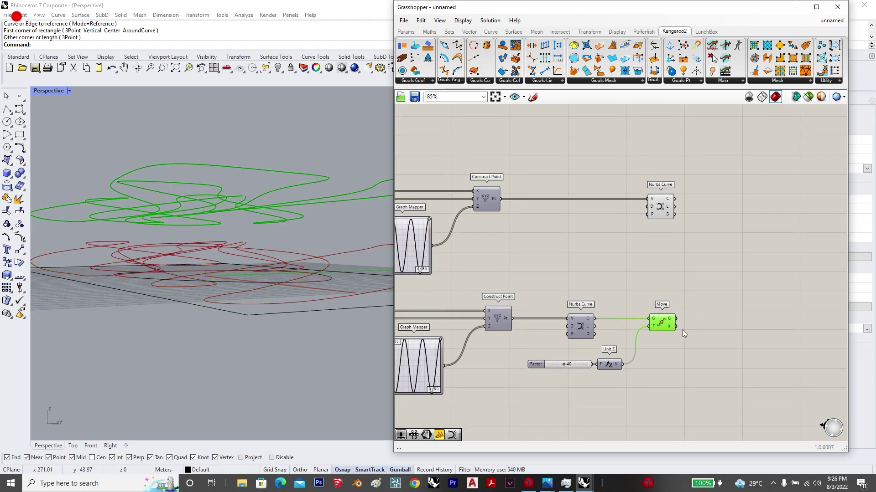
click(684, 330)
Step: Try varying the sine wave in the lower Graph Mapper
scroll(712, 331, down, 3)
scroll(528, 365, up, 5)
scroll(537, 345, up, 1)
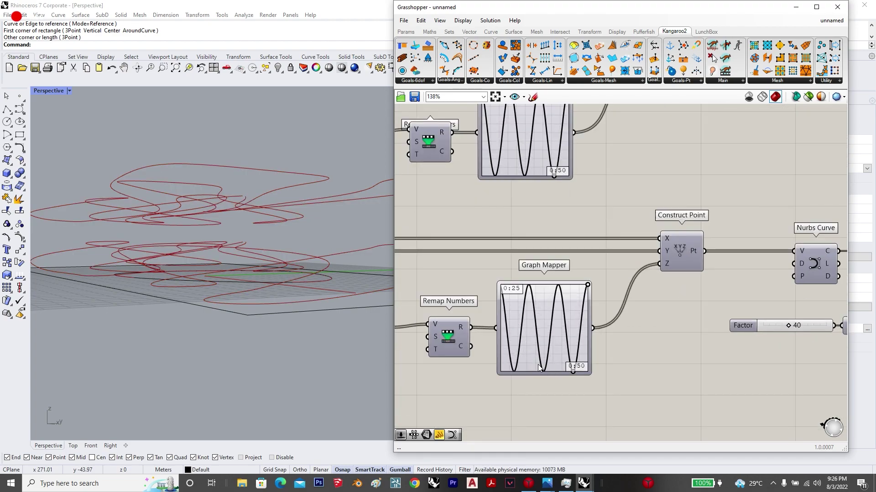
drag(564, 371, 573, 387)
scroll(524, 311, down, 6)
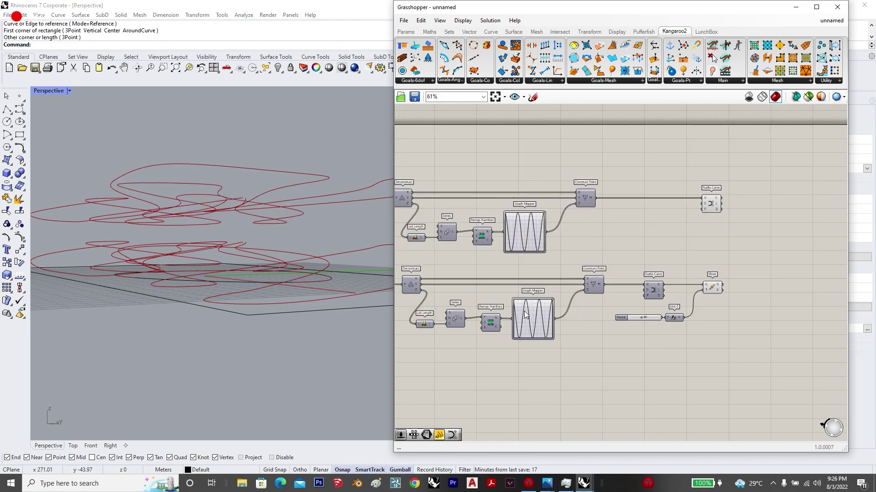
scroll(677, 283, up, 3)
double_click(659, 261)
text(me)
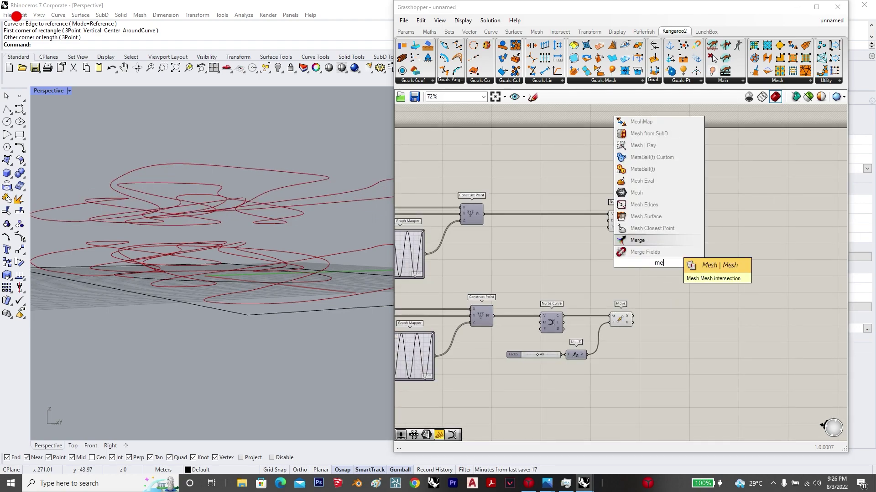
text(rge)
click(681, 279)
Step: Add a Loft component and connect both the upper Nurbs Curve's C output and Move's G output to its C input
double_click(673, 264)
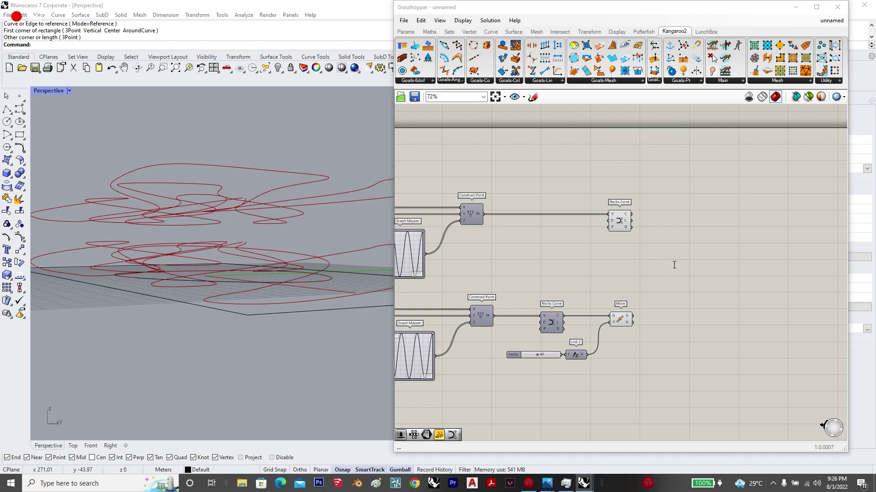
text(loft)
key(Return)
scroll(627, 248, up, 3)
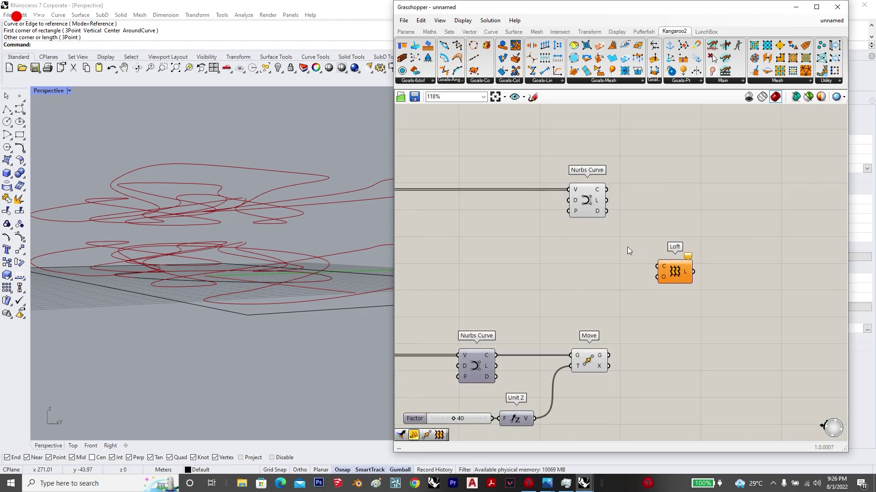
drag(606, 190, 701, 280)
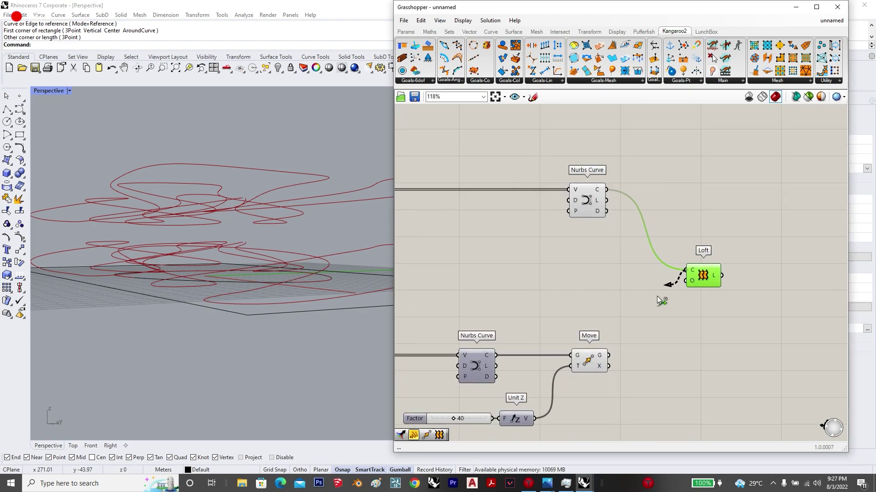
shift+drag(656, 296, 609, 355)
click(708, 337)
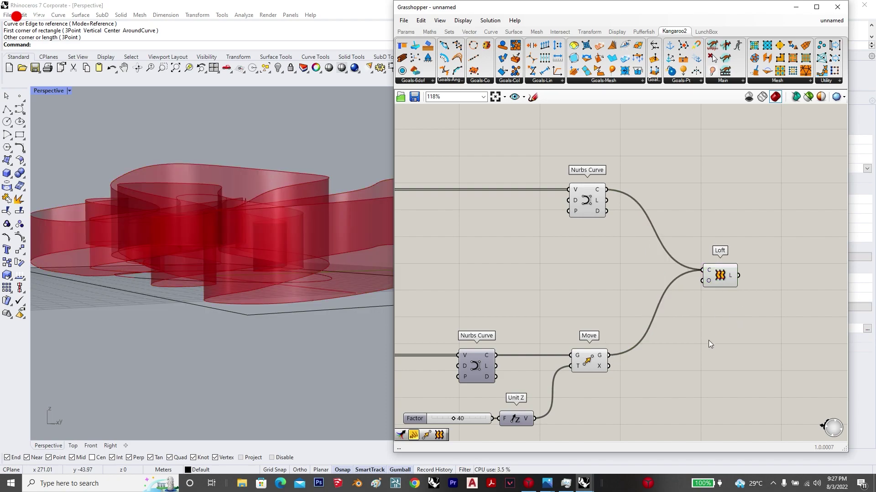
Step: Hide the previews of the Nurbs Curve and Move components and view the whole lofted surface in the Perspective viewport
scroll(708, 340, down, 4)
drag(689, 405, 436, 225)
middle_click(469, 244)
click(498, 219)
right_drag(255, 327, 209, 338)
scroll(211, 326, down, 5)
right_drag(215, 299, 259, 296)
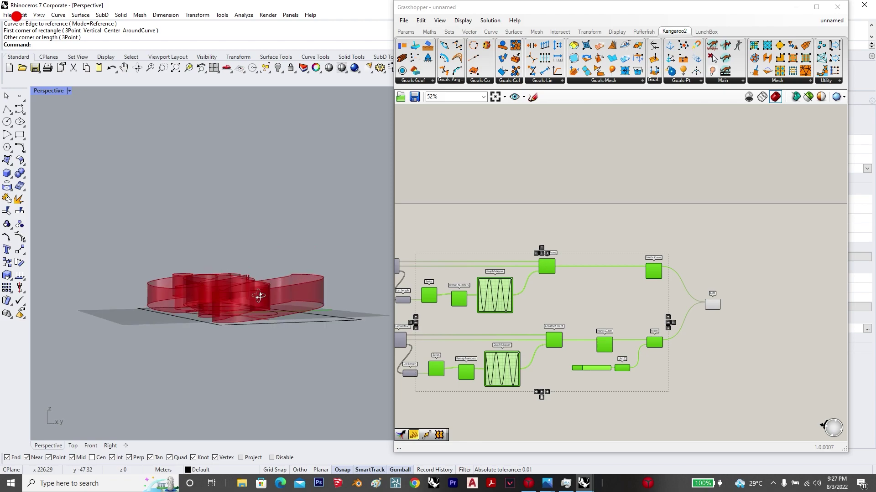
click(761, 332)
scroll(740, 276, up, 5)
double_click(737, 294)
text(scale)
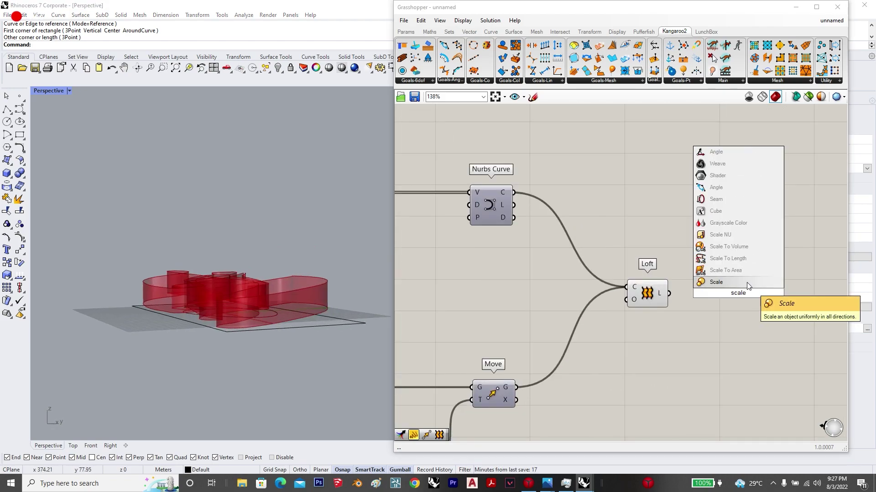
click(744, 283)
drag(743, 297, 820, 303)
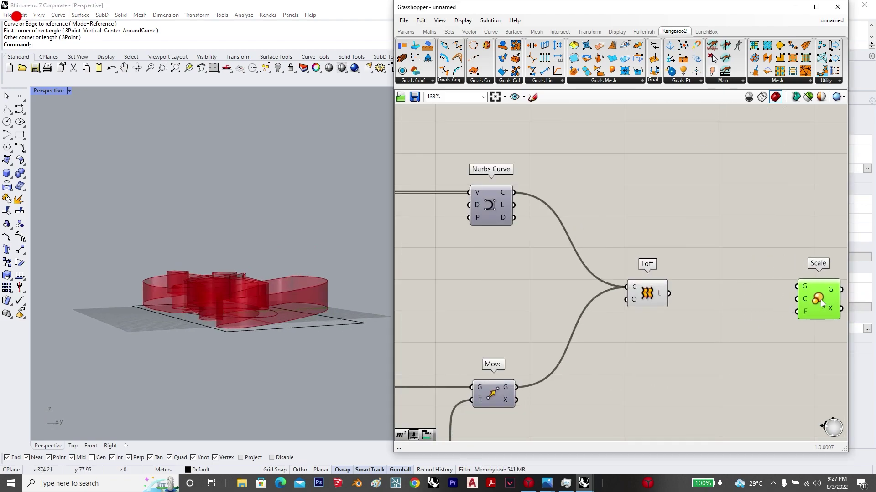
key(Delete)
Step: Add a Scale NU component after Loft and connect the Loft's L output to its G input
double_click(788, 294)
text(scal)
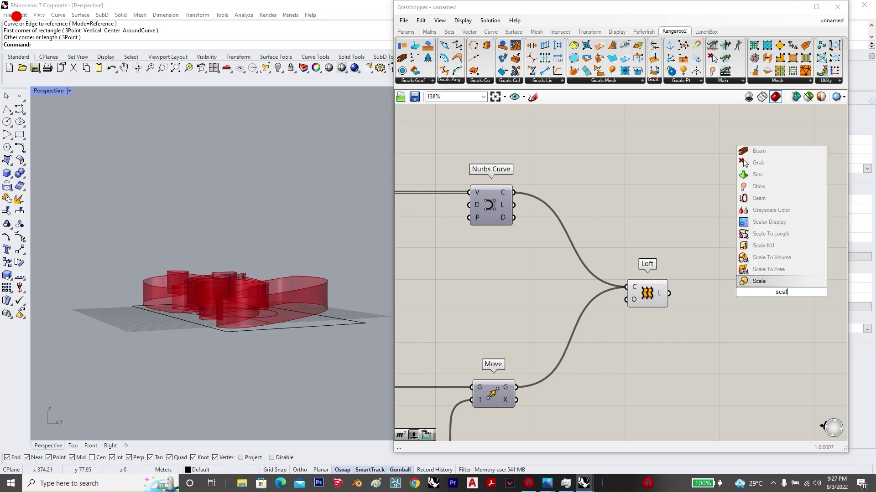
text(e nu)
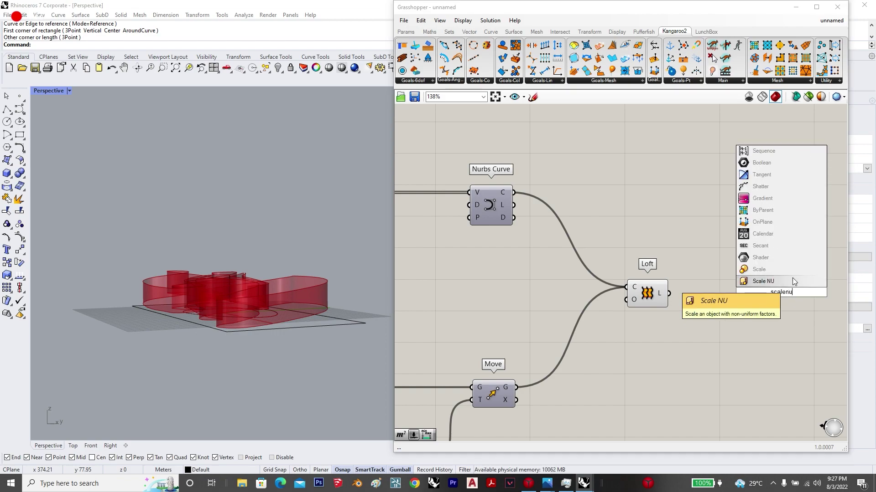
click(780, 281)
right_drag(800, 321, 739, 314)
scroll(740, 315, down, 1)
scroll(724, 306, up, 1)
drag(725, 299, 718, 316)
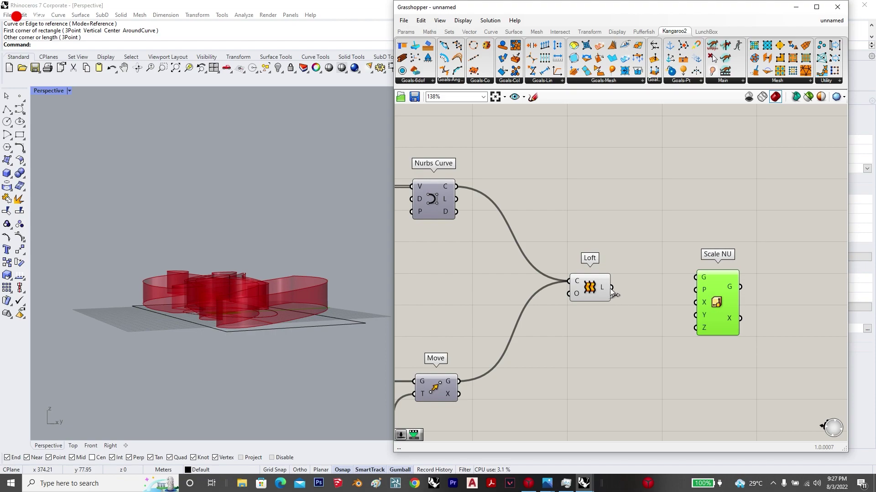
drag(696, 280, 792, 314)
Step: Add a number slider set to 0.5 and connect it to Scale NU's Z input
double_click(714, 341)
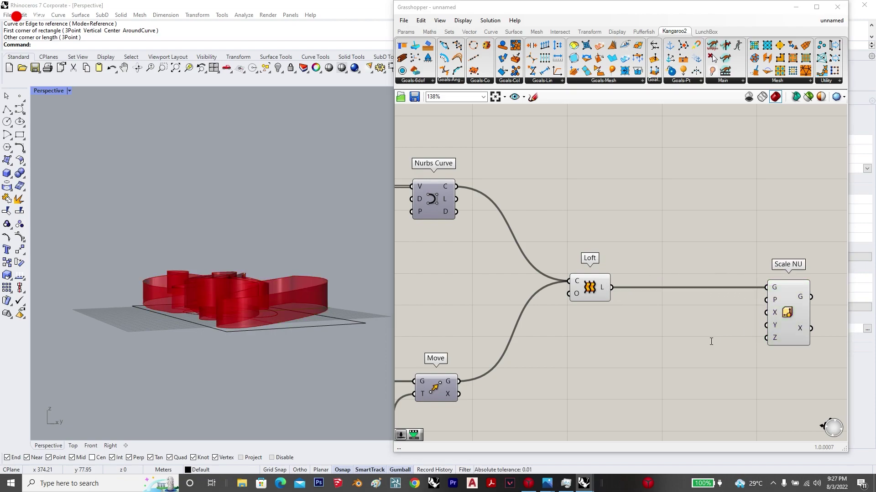
text(0.5)
key(Return)
drag(733, 341, 700, 333)
Step: Hide the Loft preview and view the scaled surface at an angle from above
drag(767, 338, 566, 283)
middle_click(566, 283)
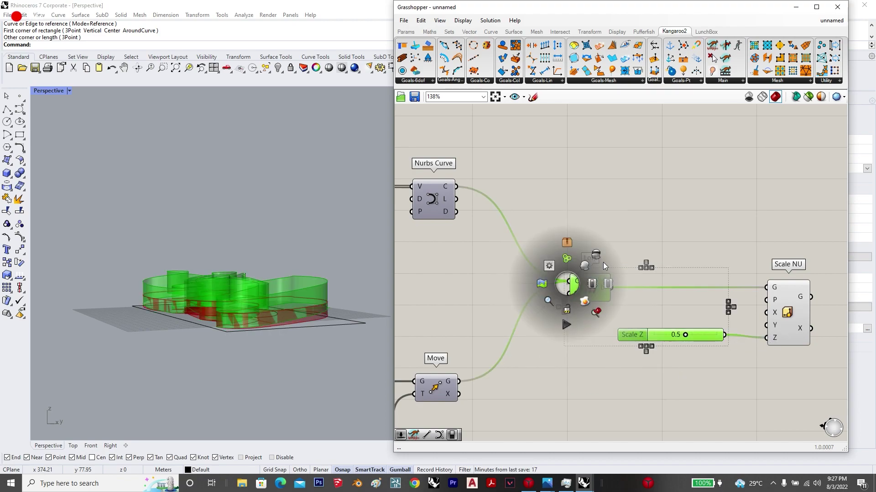
click(599, 262)
click(515, 282)
right_drag(297, 312, 233, 349)
scroll(694, 304, down, 4)
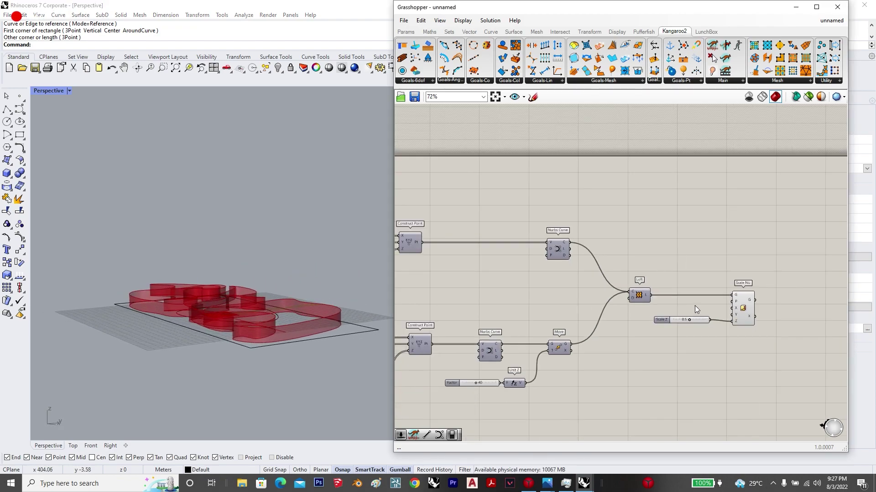
Step: Stretch the sine curves in the upper and lower Graph Mappers into fewer, longer waves
scroll(554, 416, down, 2)
right_drag(554, 416, 632, 364)
scroll(432, 346, up, 2)
right_drag(205, 335, 209, 350)
scroll(490, 255, up, 4)
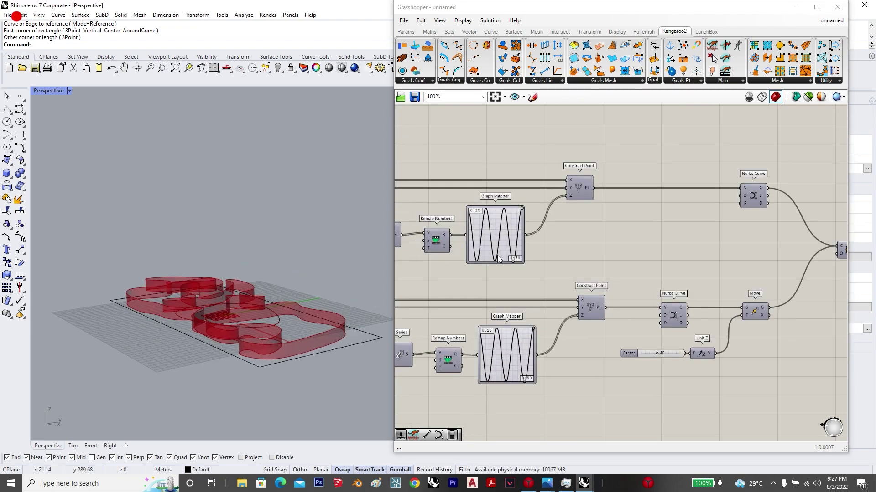
mouse_move(492, 271)
mouse_down()
mouse_move(467, 258)
mouse_move(579, 269)
mouse_move(501, 265)
mouse_up()
scroll(509, 228, down, 2)
right_drag(515, 378, 519, 350)
scroll(518, 350, up, 3)
mouse_move(547, 380)
mouse_down()
mouse_move(513, 381)
mouse_move(543, 382)
mouse_move(536, 382)
mouse_up()
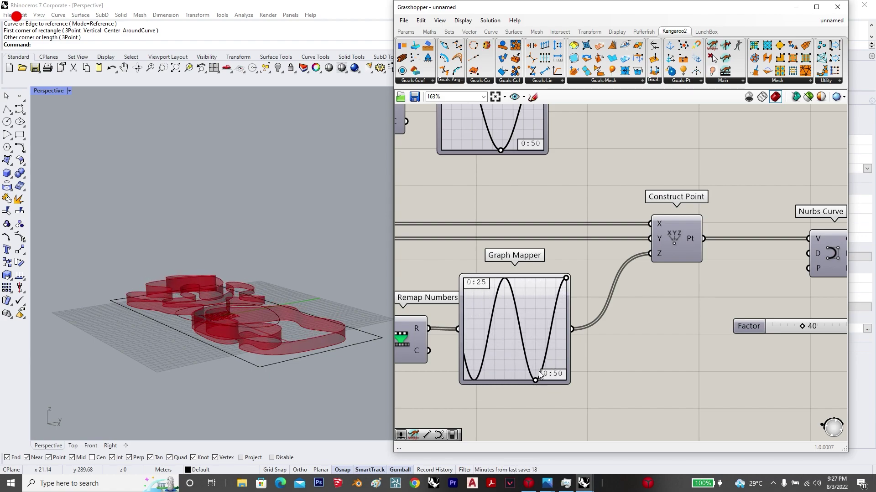
Step: Bake the Scale NU surface into Rhino with the default bake attributes and deselect the component
scroll(507, 268, down, 8)
scroll(655, 271, up, 6)
drag(656, 214, 665, 212)
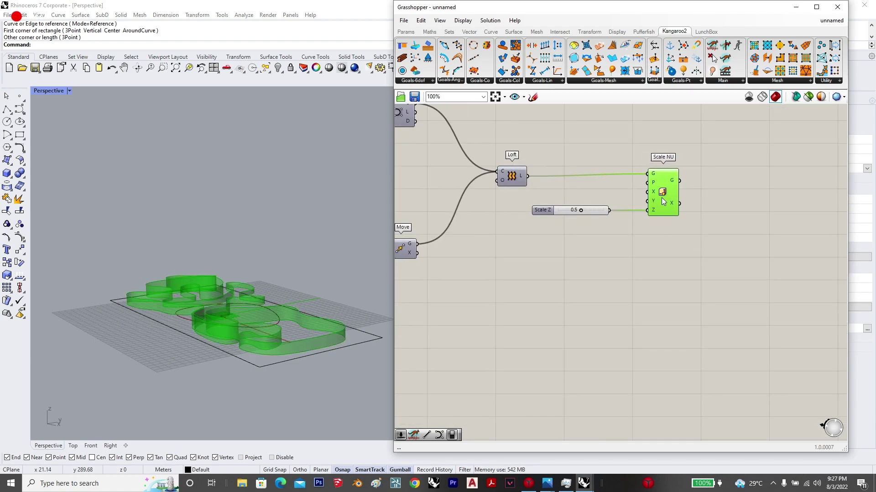
right_click(669, 192)
click(689, 231)
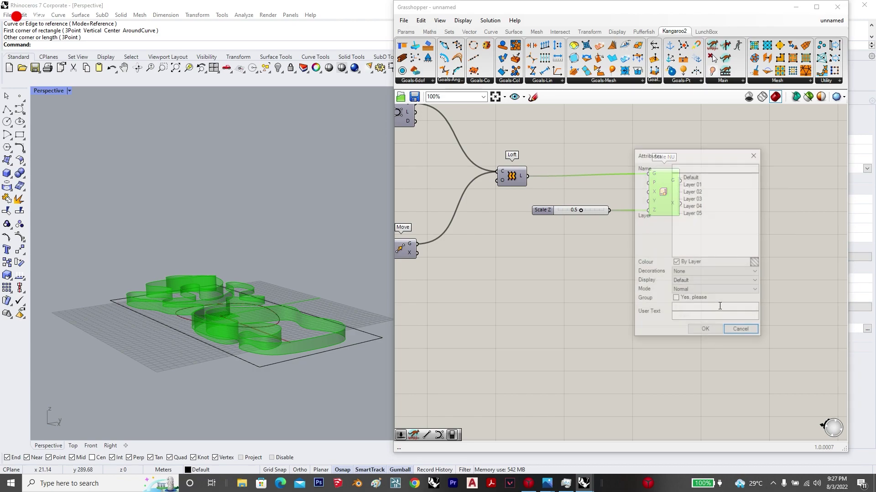
click(706, 331)
click(656, 313)
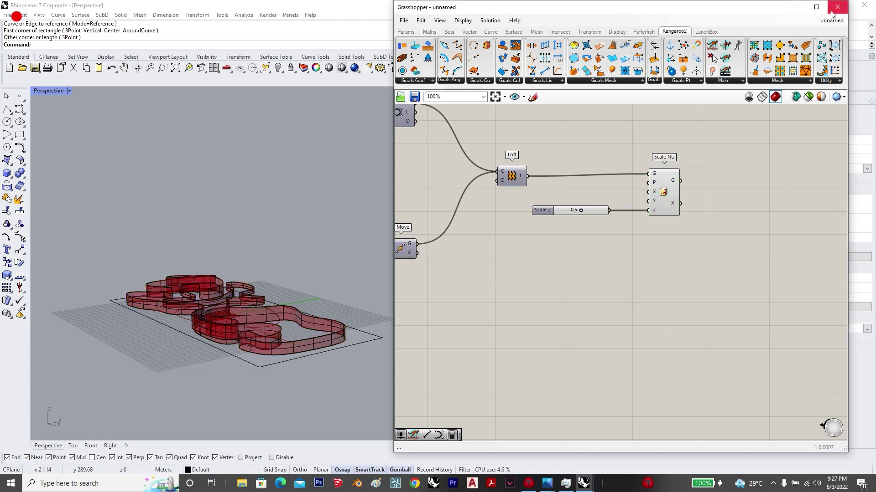
Step: Minimize Grasshopper, set Rhino's Perspective viewport to Shaded display and view the baked ribbon from a low side angle
click(796, 7)
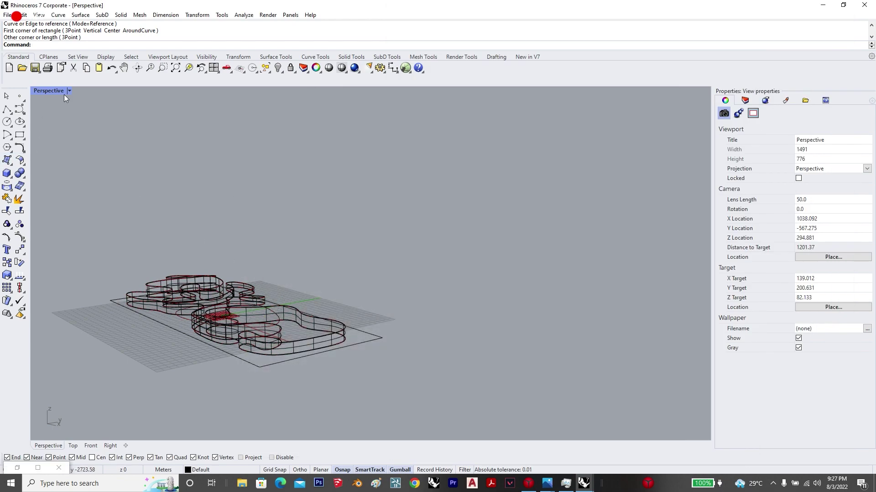
click(65, 94)
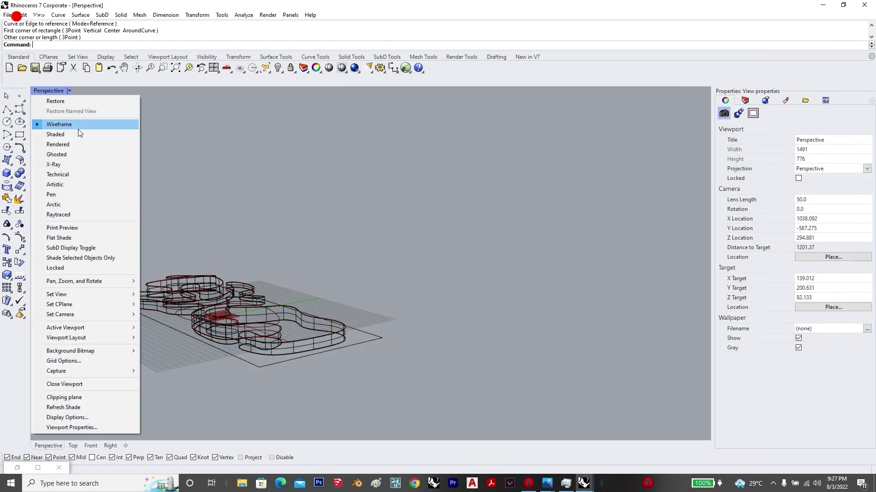
click(75, 135)
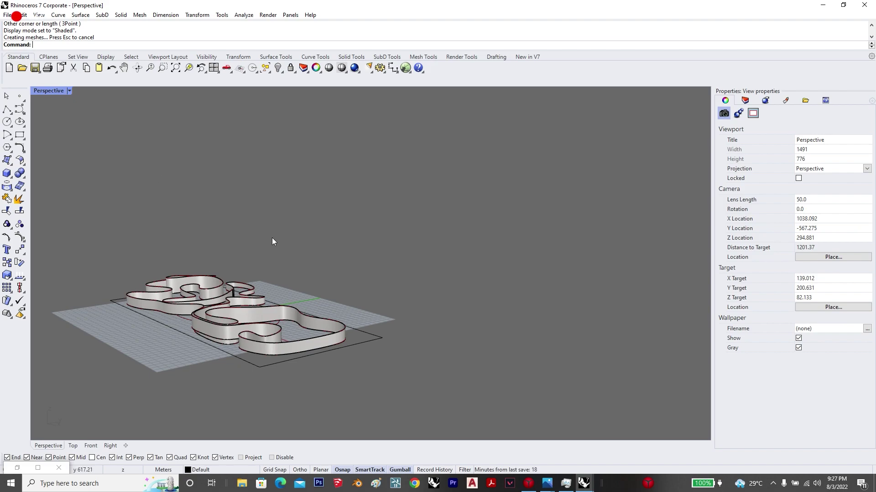
right_drag(272, 242, 90, 132)
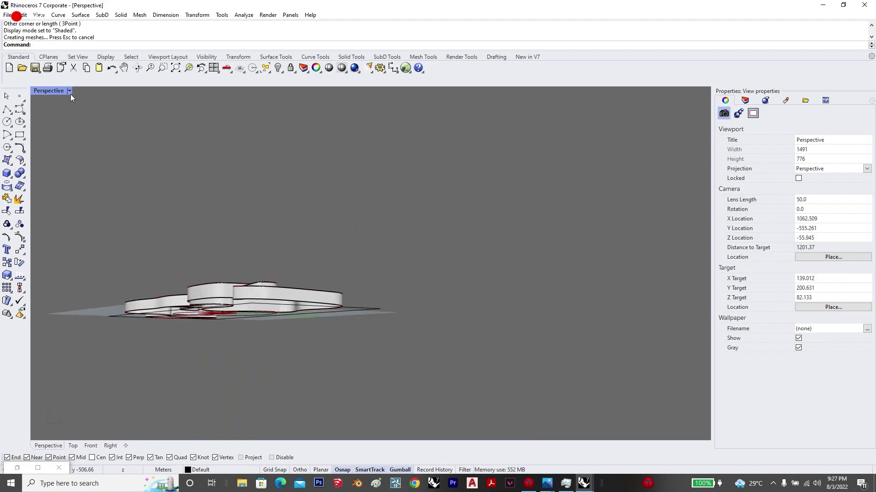
Step: Set the Perspective viewport to Rendered display and inspect the baked ribbon up close
click(69, 91)
click(89, 147)
mouse_move(404, 322)
right_down()
mouse_move(389, 372)
mouse_move(318, 360)
mouse_move(256, 322)
mouse_move(197, 322)
mouse_move(114, 352)
mouse_move(178, 289)
mouse_move(342, 304)
mouse_move(319, 315)
mouse_move(385, 340)
mouse_move(411, 319)
right_up()
scroll(256, 322, up, 14)
scroll(342, 304, down, 8)
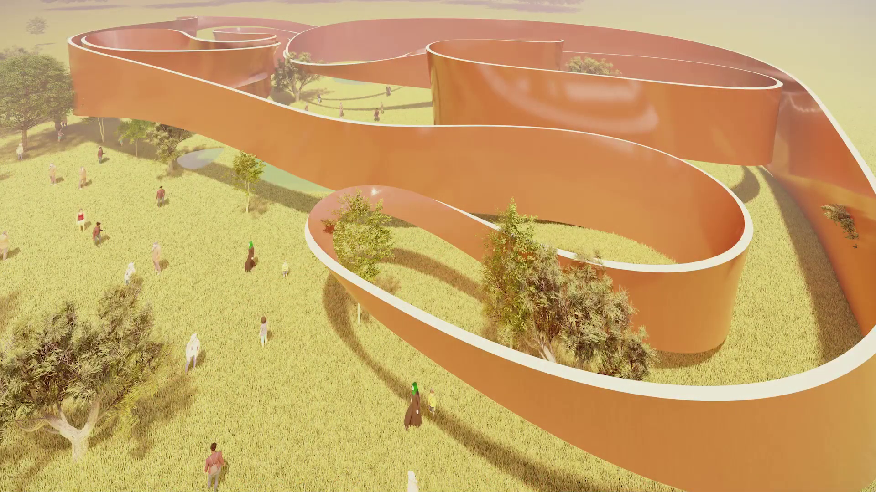